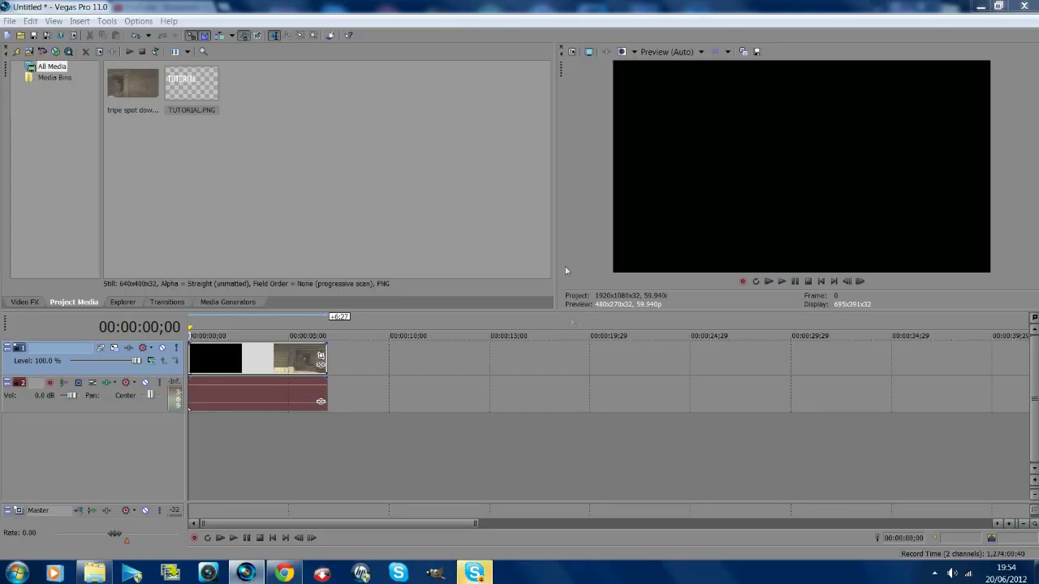
Preview the gameplay clip from the start without changing the compositing mode
left_click(197, 367)
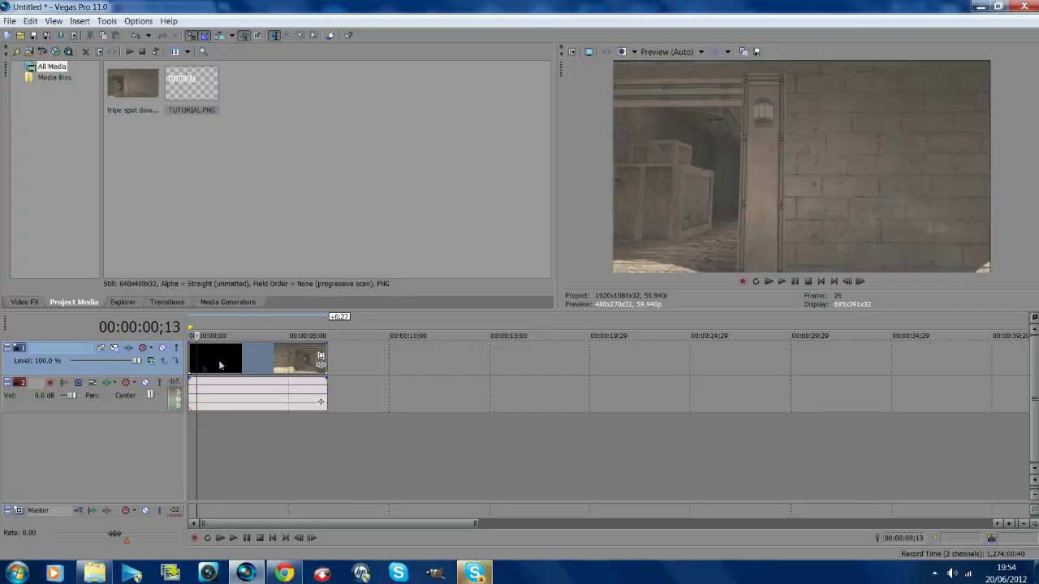
left_click(820, 281)
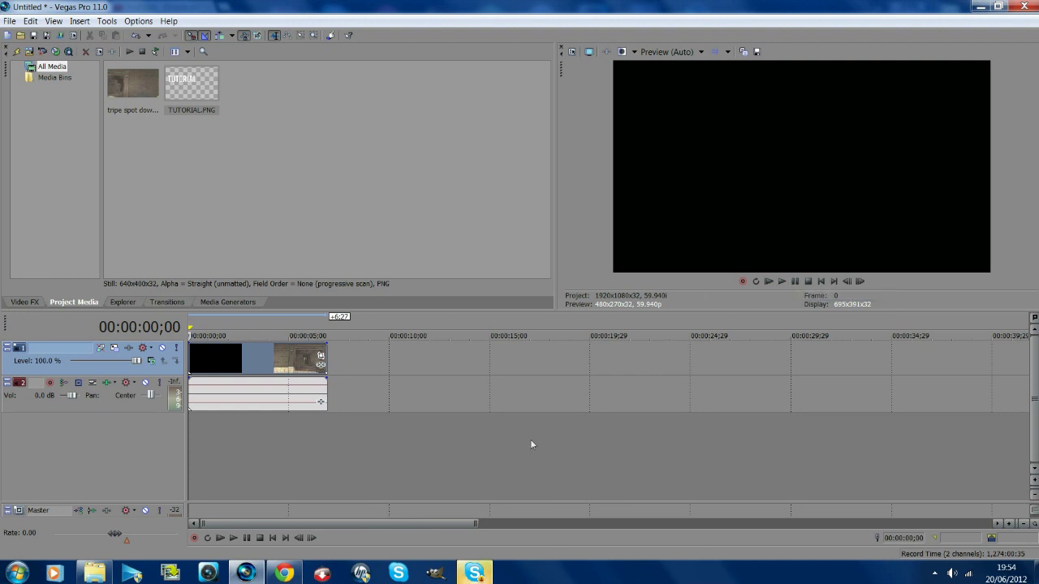
left_click(201, 431)
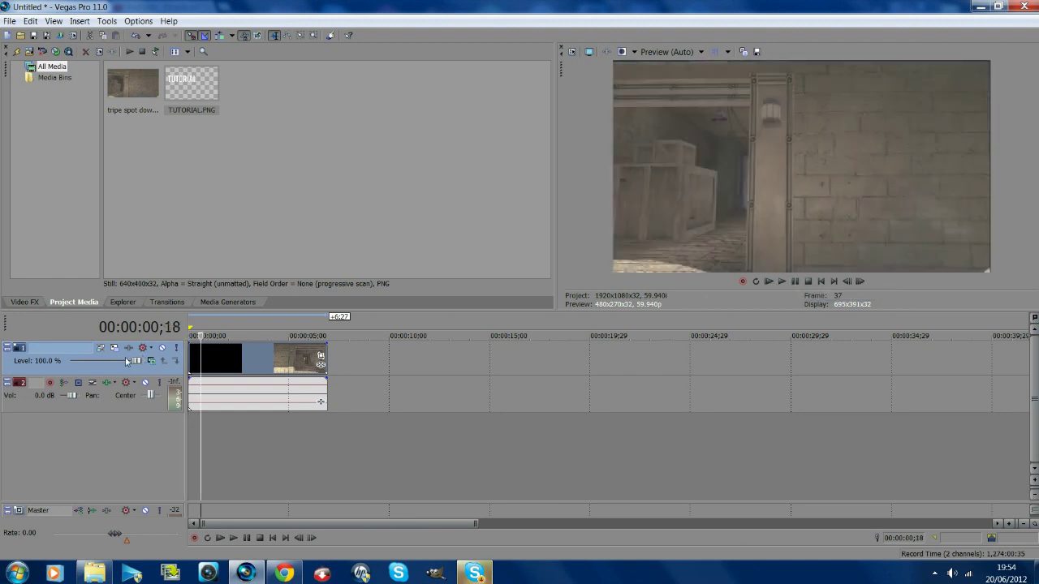
left_click(151, 361)
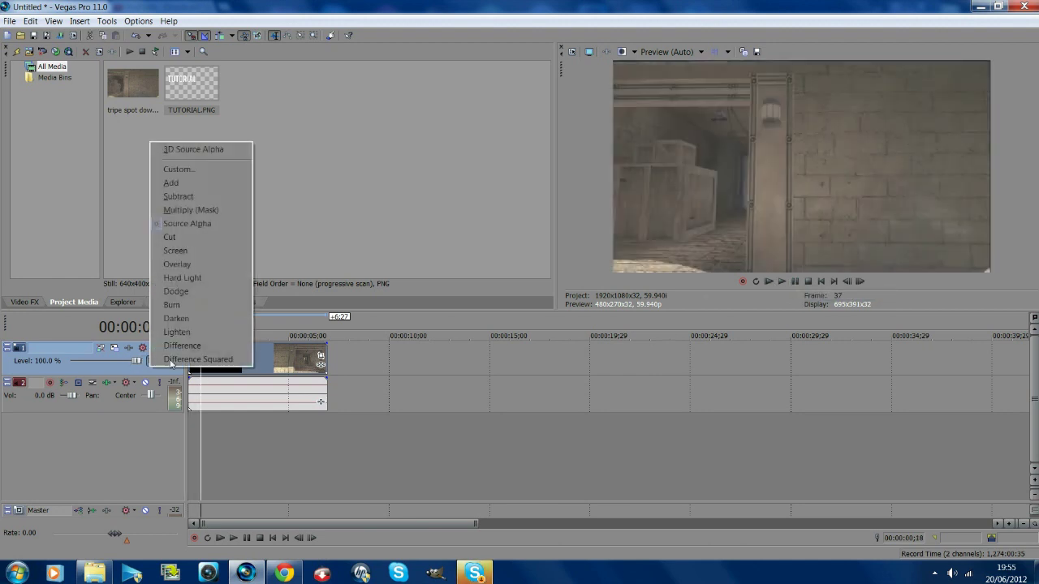
left_click(332, 378)
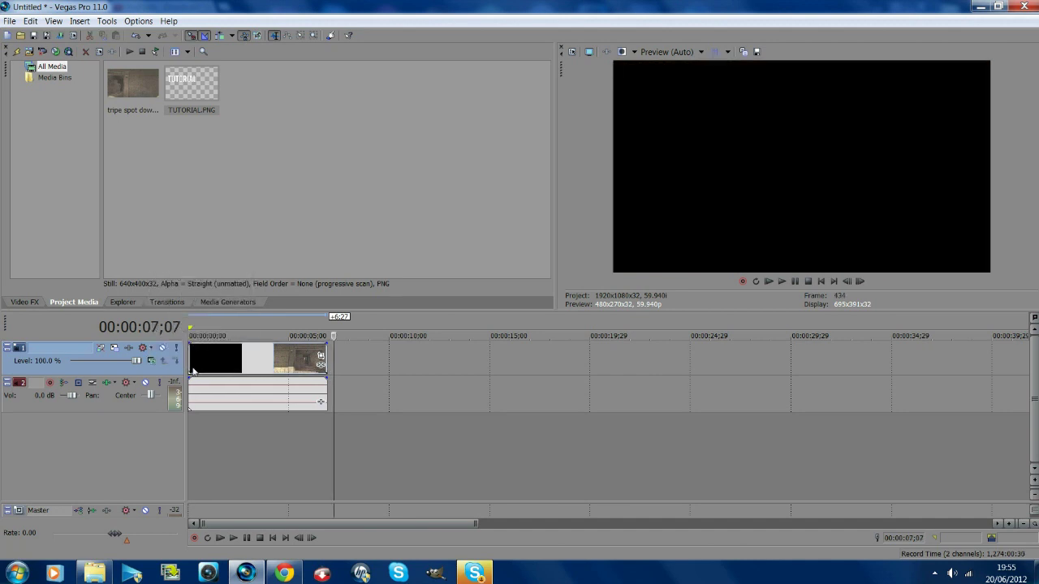
double_click(194, 371)
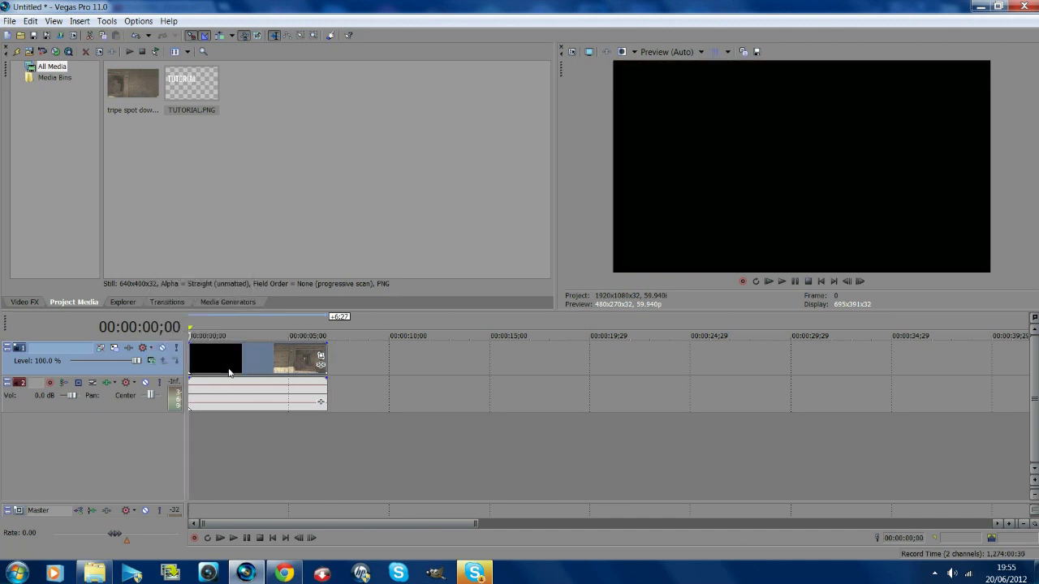
left_click(230, 372)
key("space")
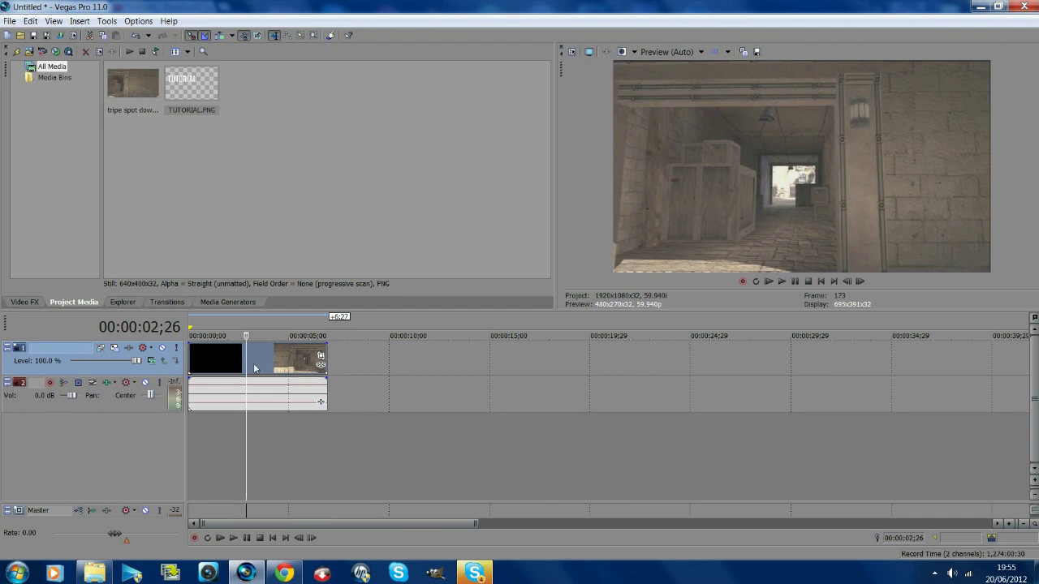
left_click(191, 361)
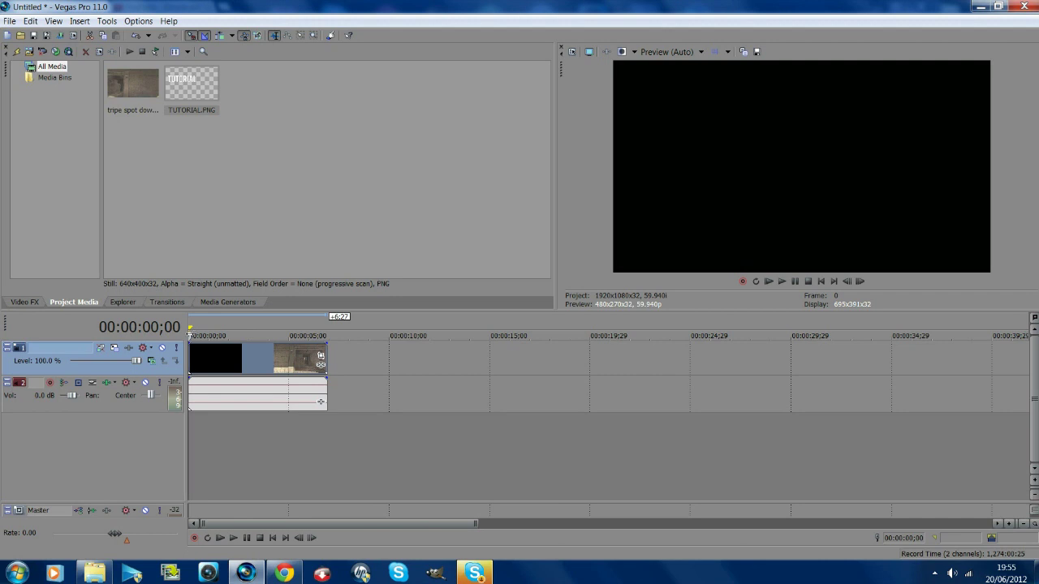
key("space")
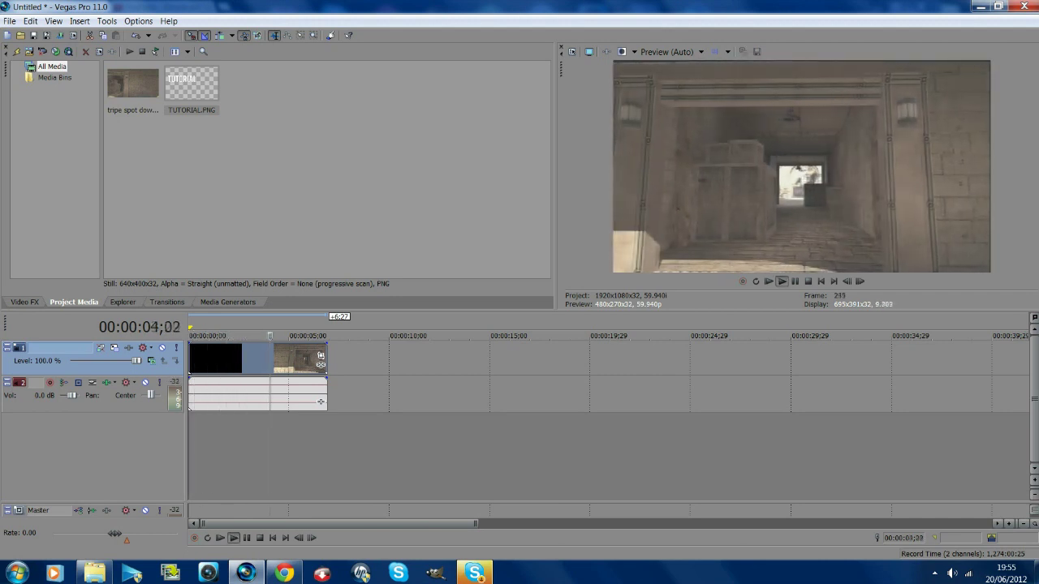
key("Return")
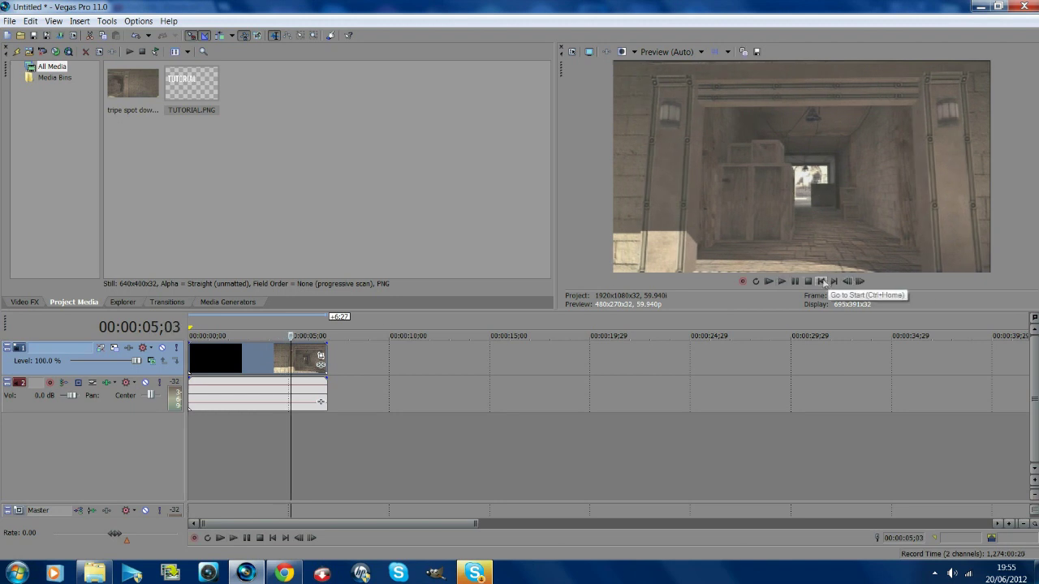
left_click(808, 281)
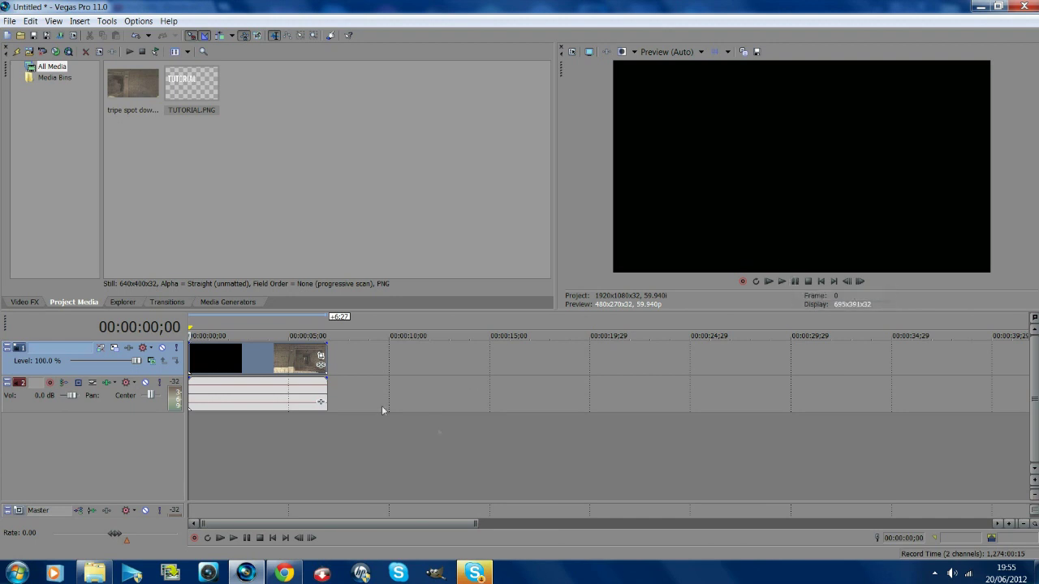
Delete the gameplay clip's audio event and insert a new video track above the footage
left_click(208, 398)
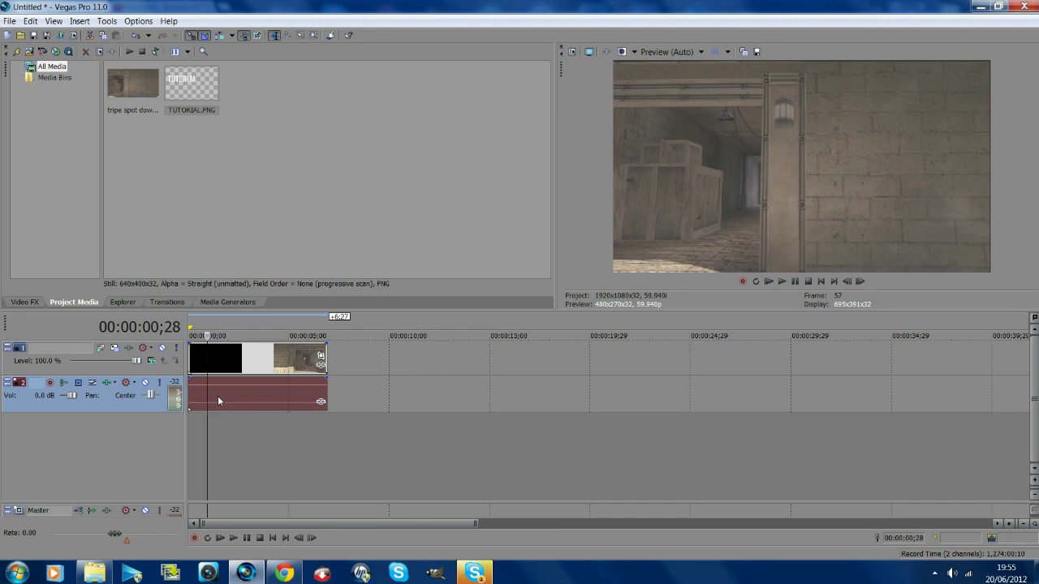
left_click(240, 396)
key("Delete")
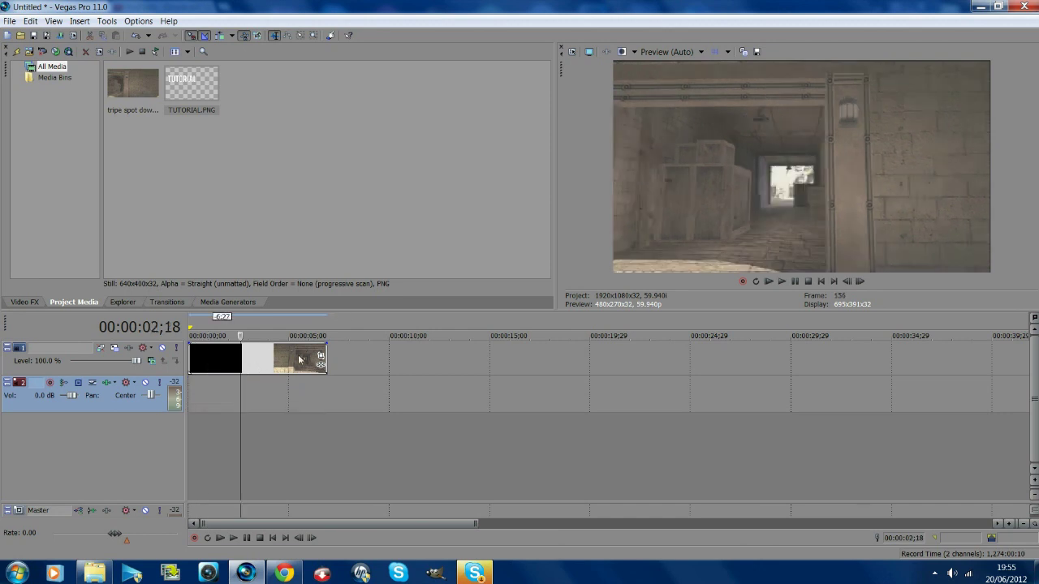
right_click(375, 365)
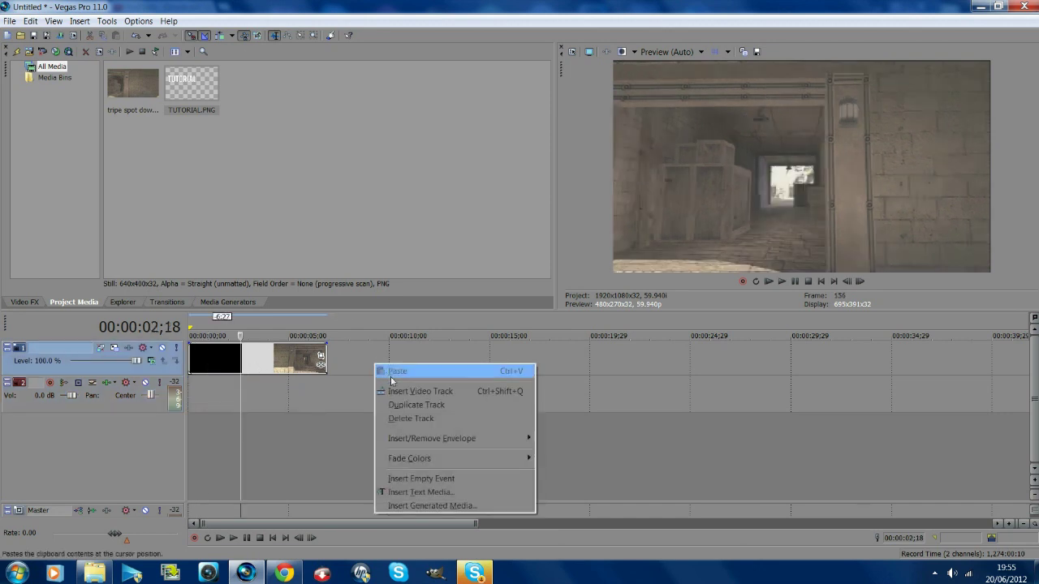
left_click(397, 393)
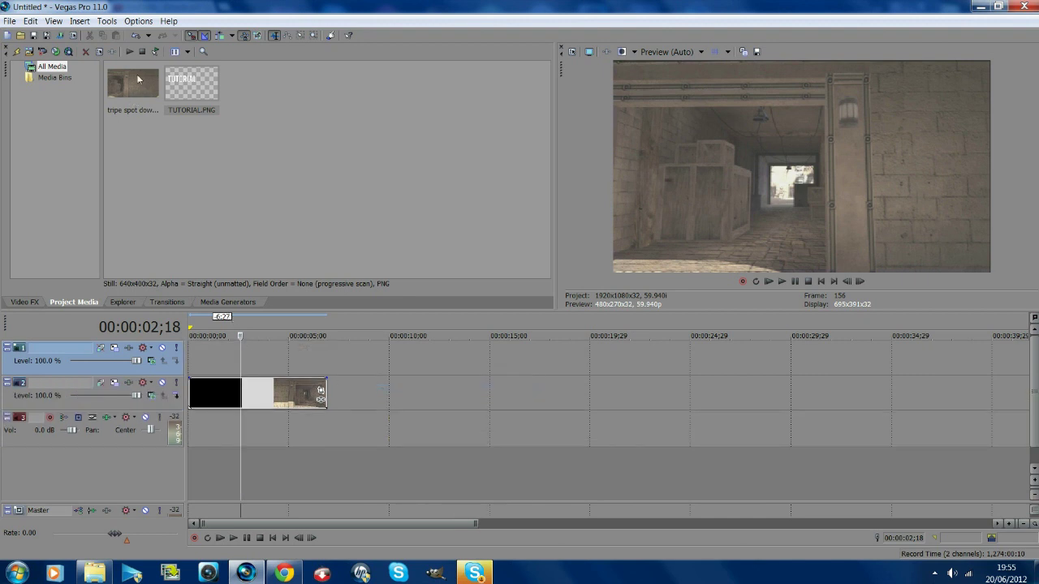
Place TUTORIAL.PNG on the new top track and set it to Disable resample
left_click_drag(195, 85, 331, 367)
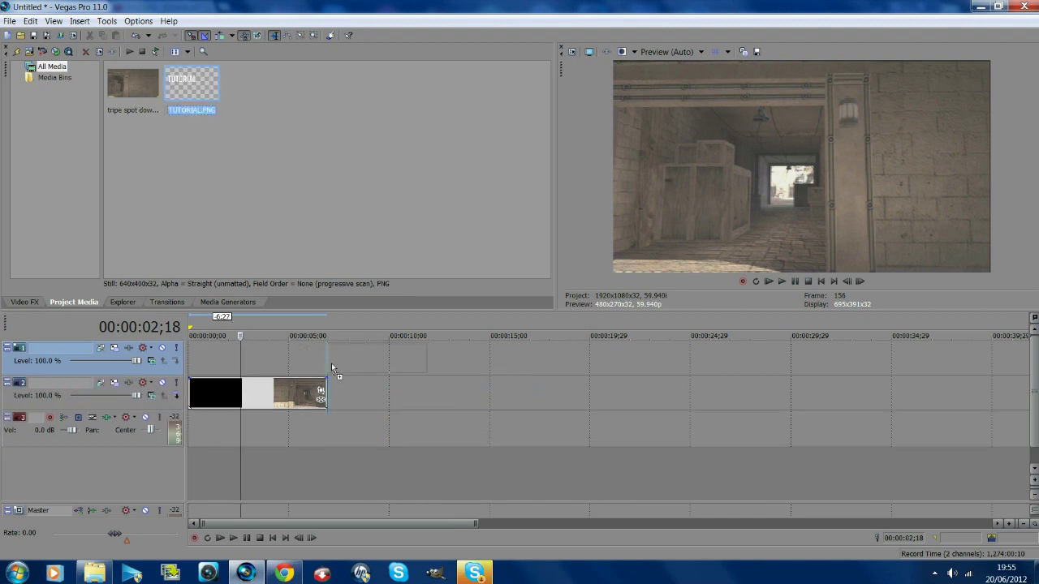
left_click_drag(260, 351, 217, 354)
left_click(216, 355)
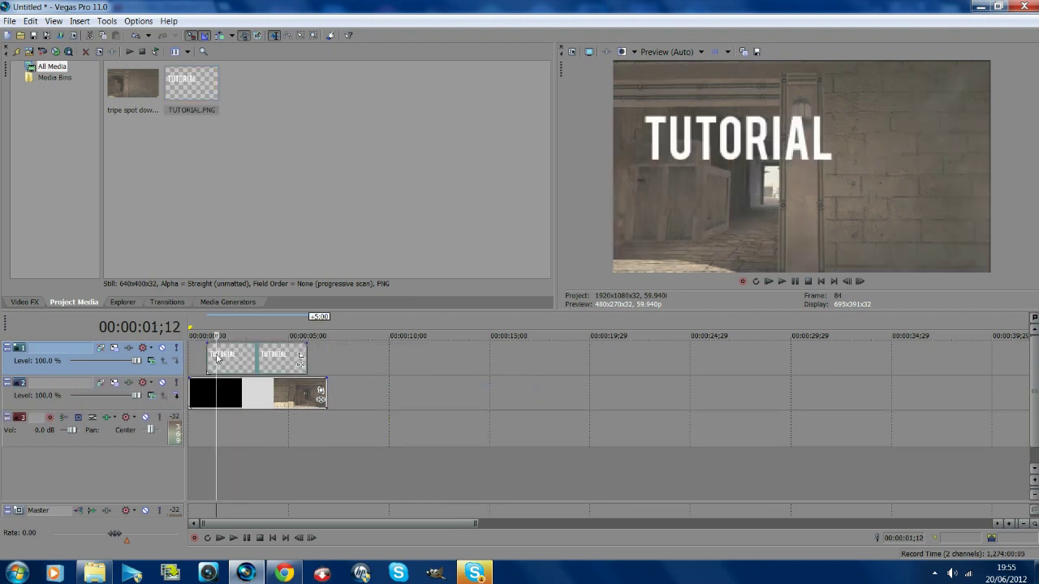
right_click(246, 361)
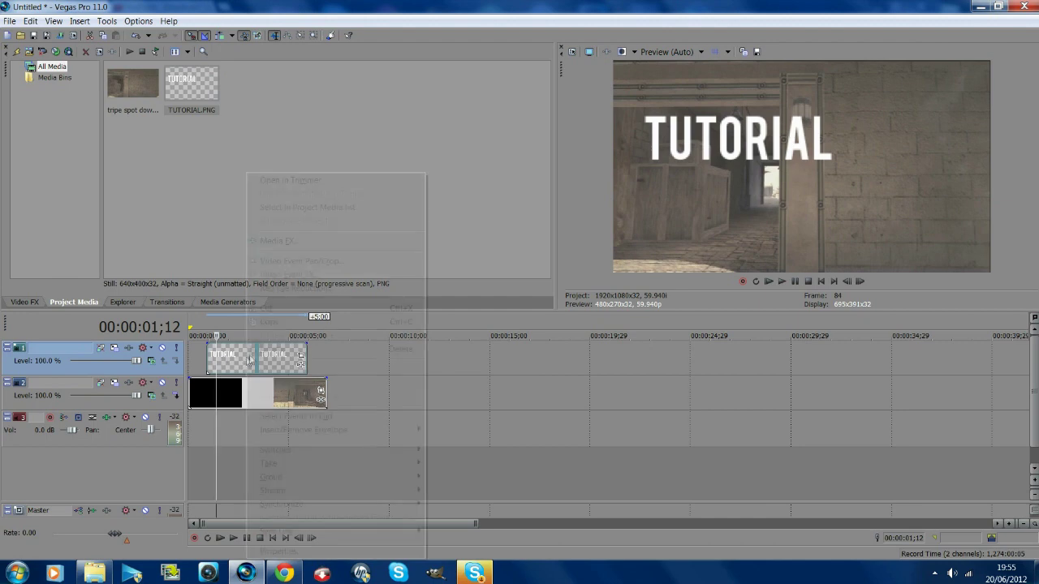
left_click(341, 554)
left_click(424, 237)
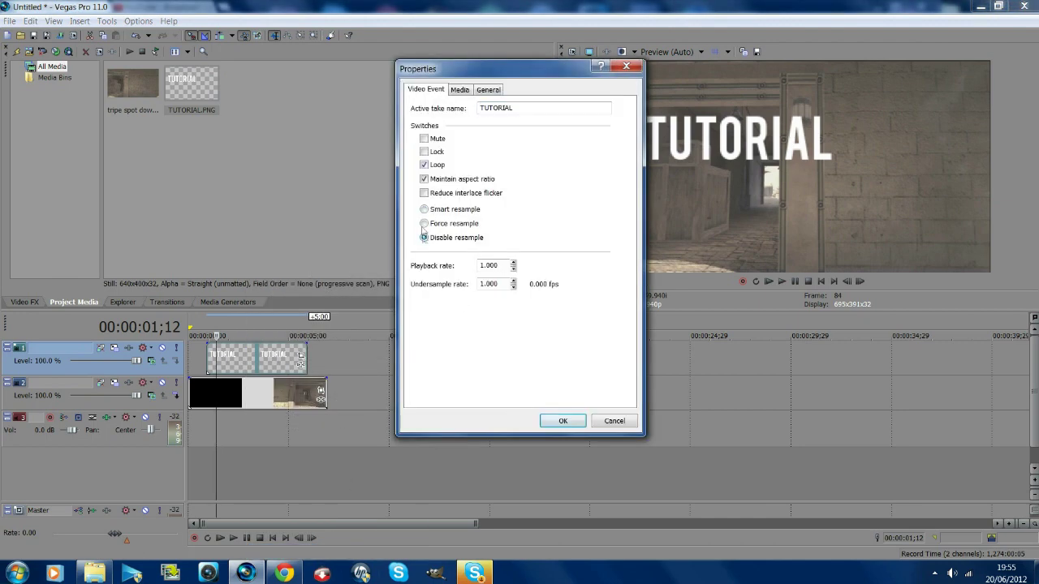
left_click(563, 422)
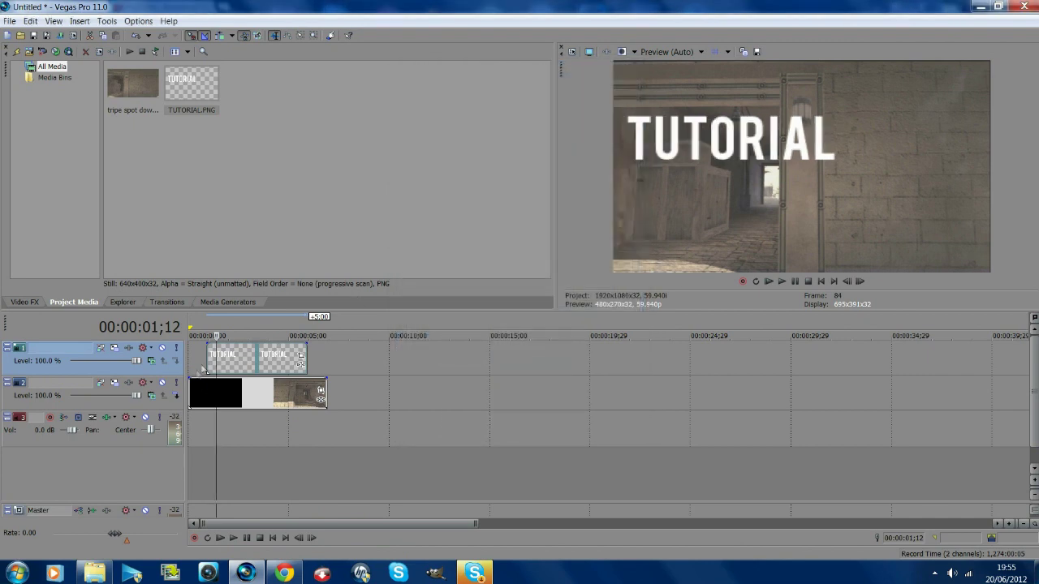
Move the TUTORIAL event to start at zero and stretch it to the gameplay clip's length
left_click(207, 358)
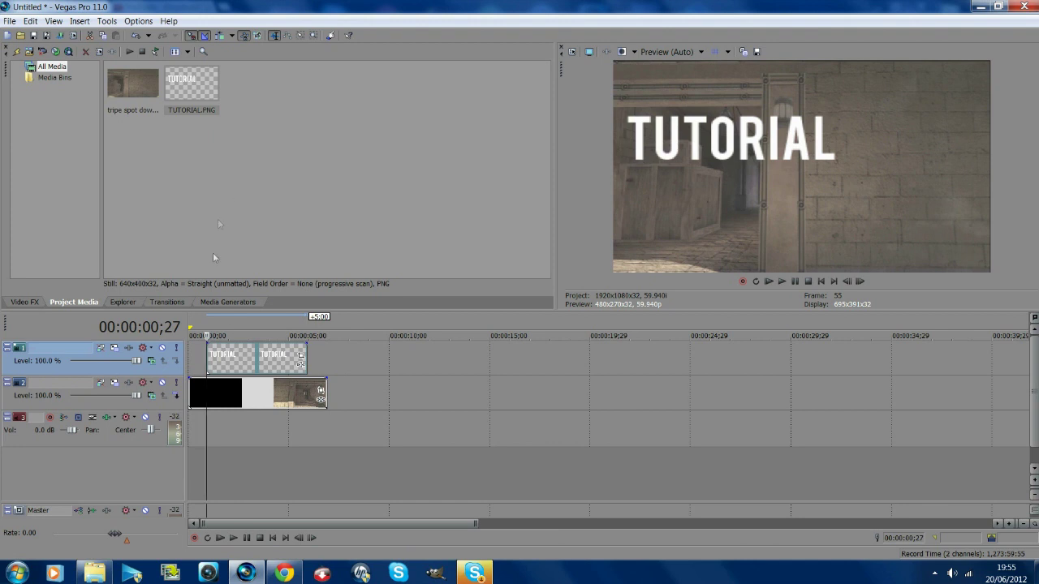
left_click_drag(218, 367, 199, 366)
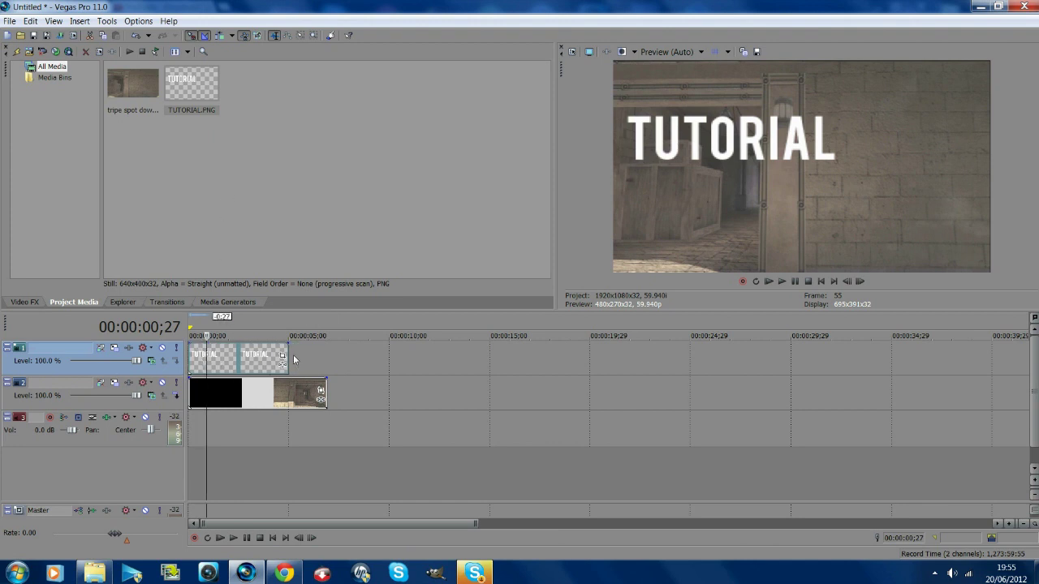
left_click_drag(289, 360, 326, 359)
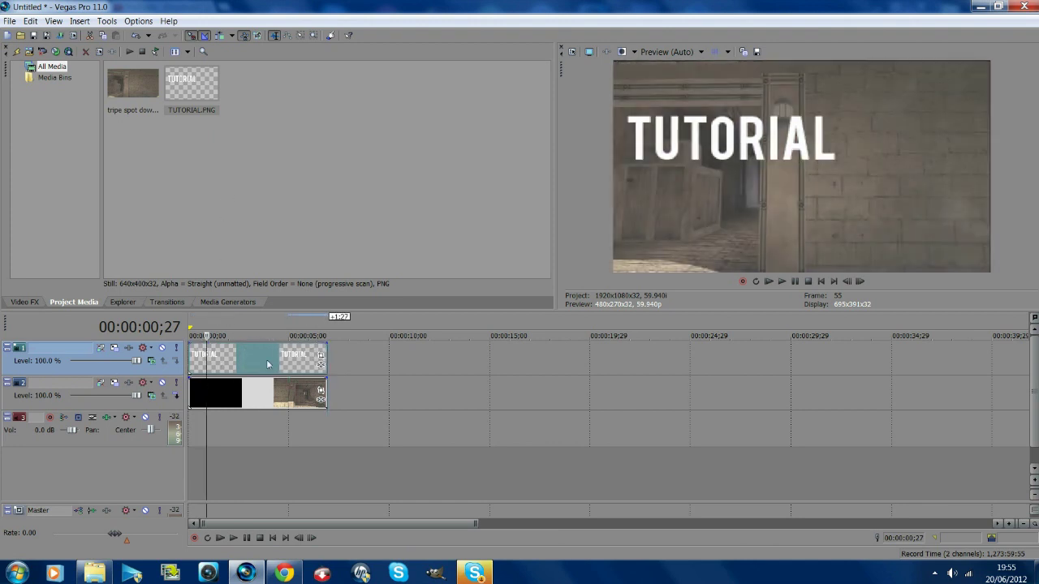
left_click(197, 359)
right_click(232, 360)
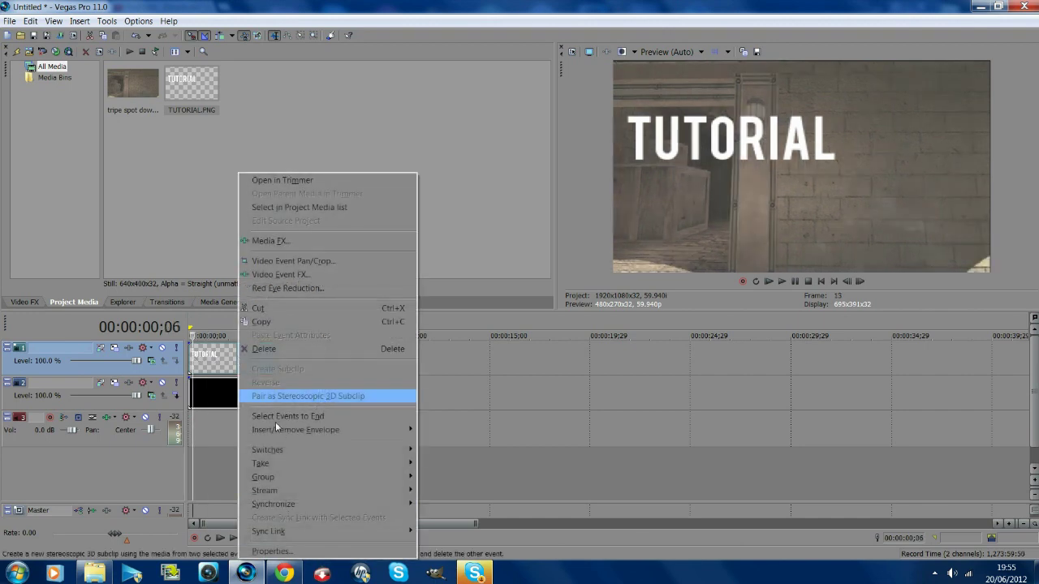
left_click(271, 551)
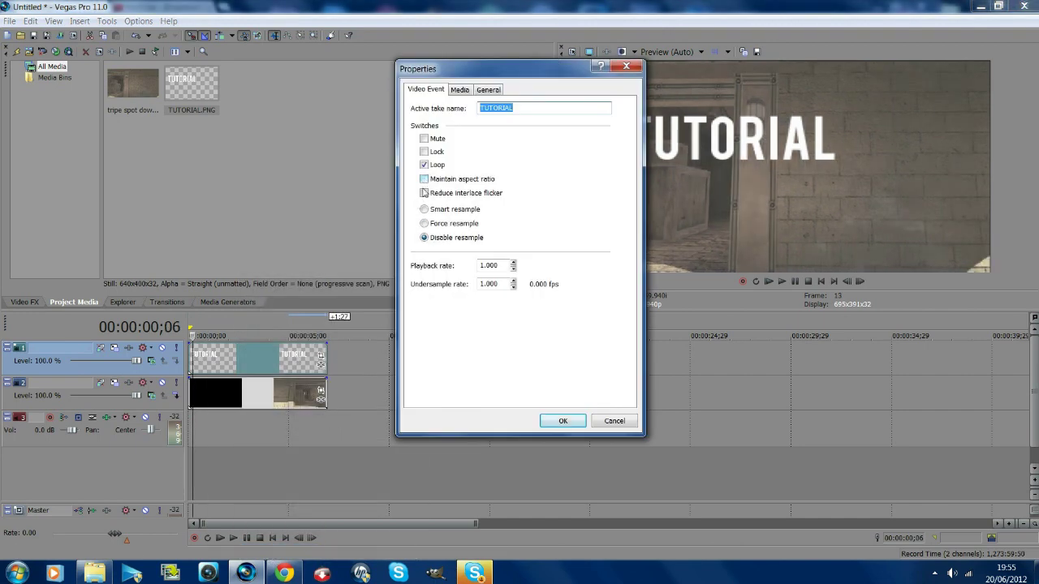
left_click(562, 420)
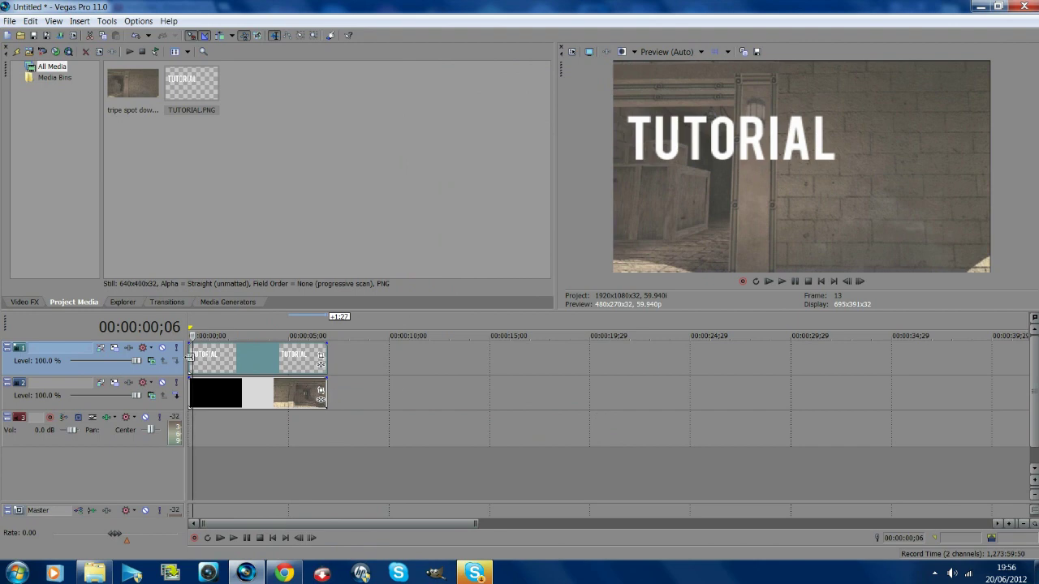
In Event Pan/Crop, key frame 0 with a 987.4x617.1 crop so the title starts smaller
left_click(320, 357)
left_click(179, 458)
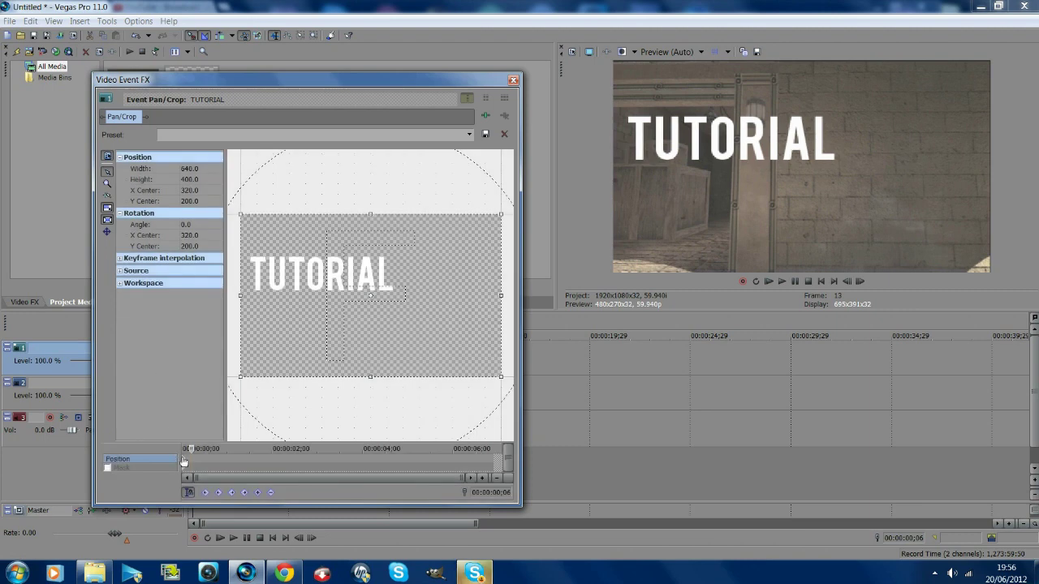
left_click(860, 282)
scroll(483, 372, "down", 1)
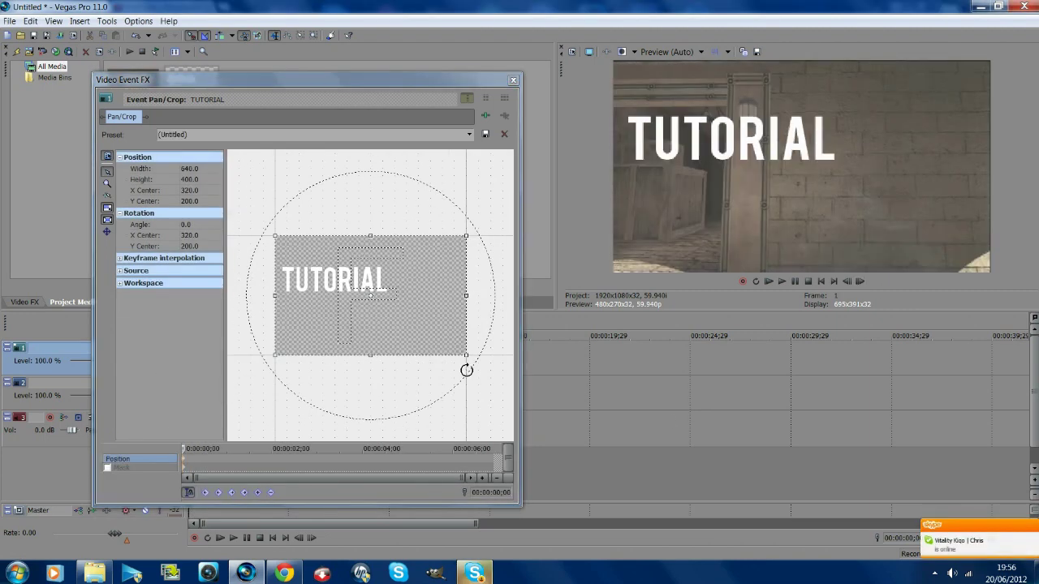
left_click_drag(466, 355, 489, 375)
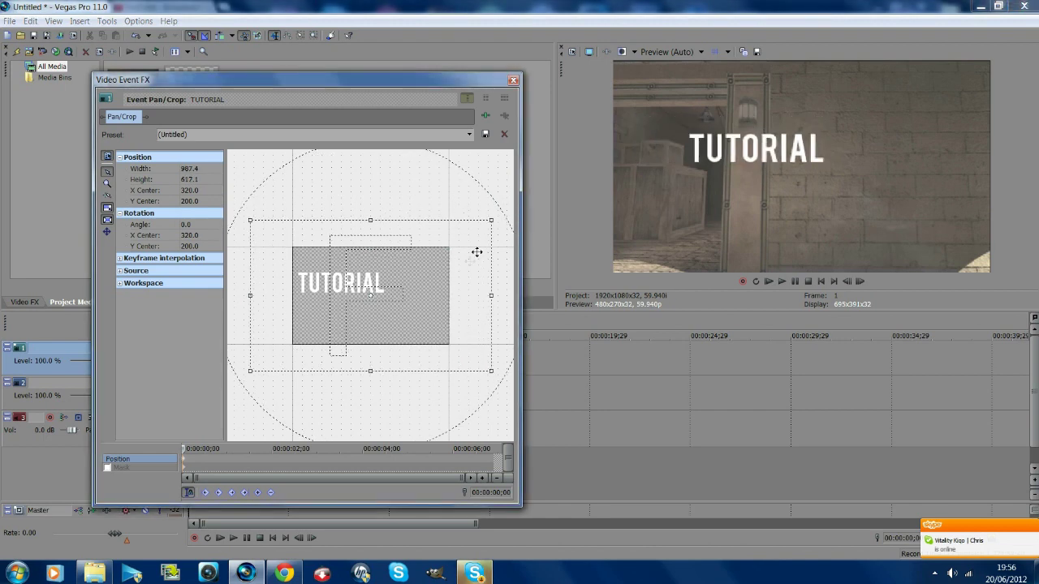
scroll(186, 464, "up", 3)
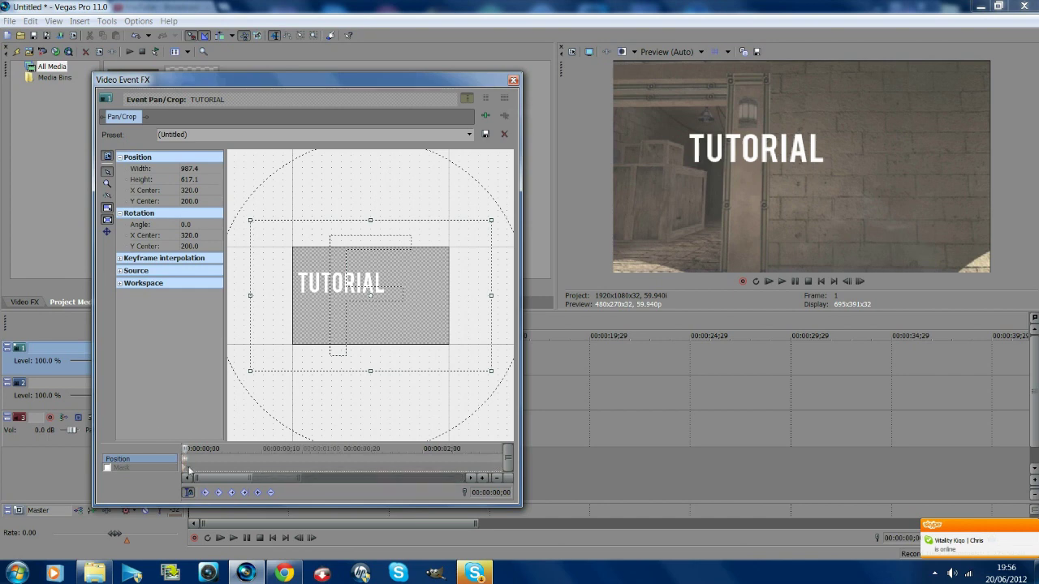
scroll(187, 464, "up", 3)
left_click(185, 462)
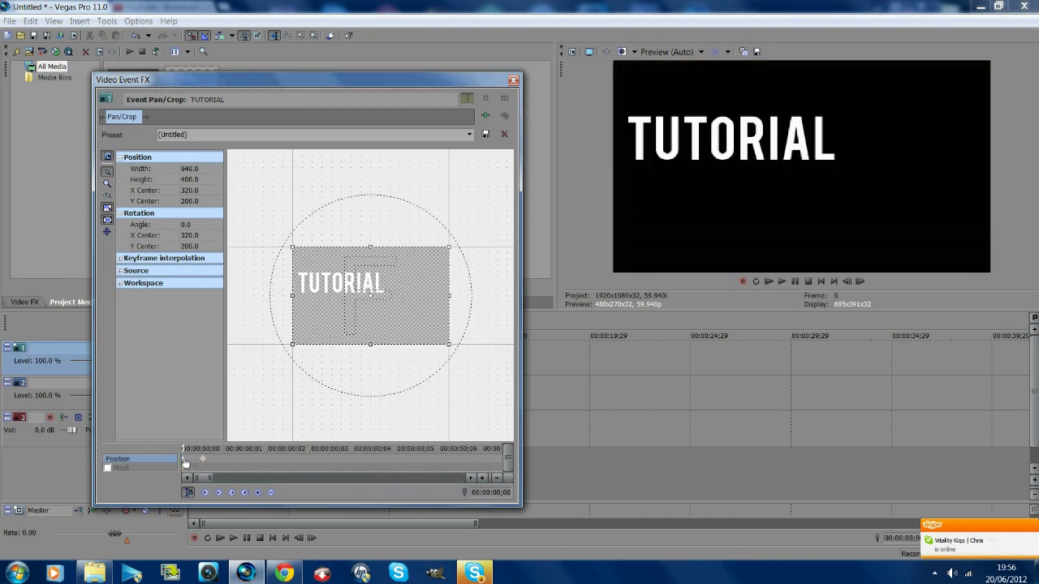
left_click(185, 462)
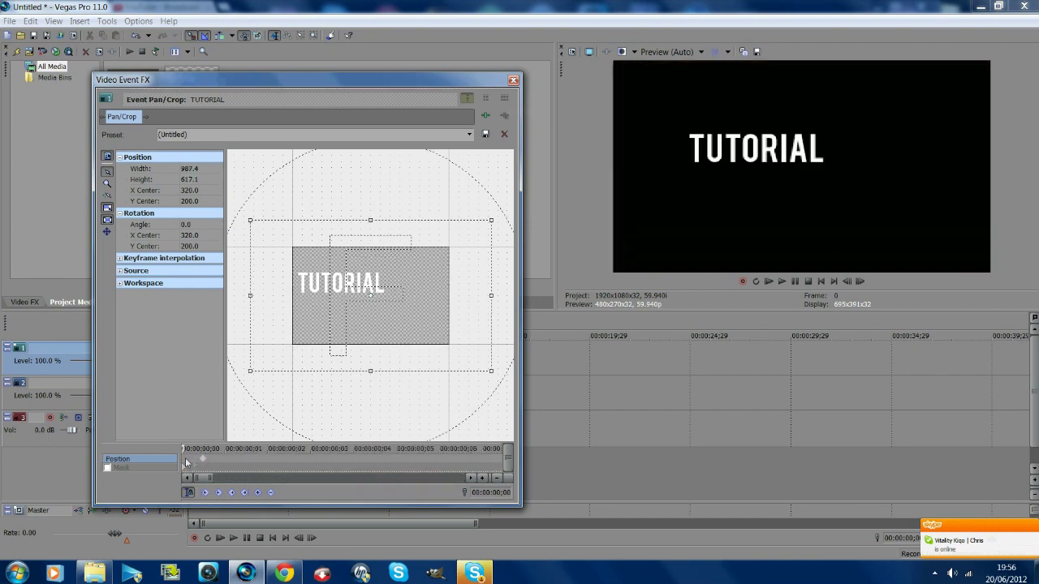
left_click(513, 81)
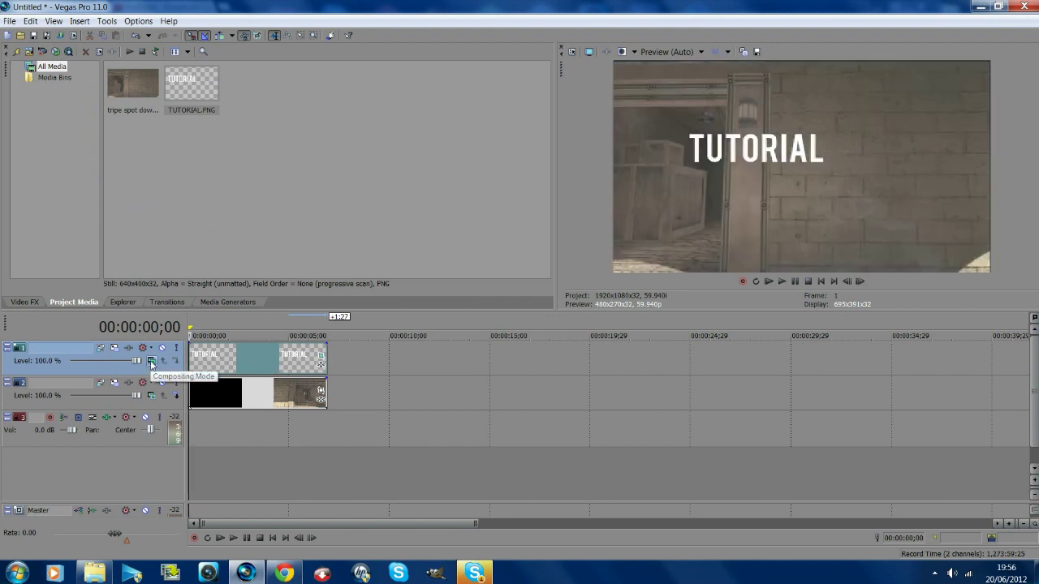
Set the title track's compositing mode to 3D Source Alpha
left_click(151, 362)
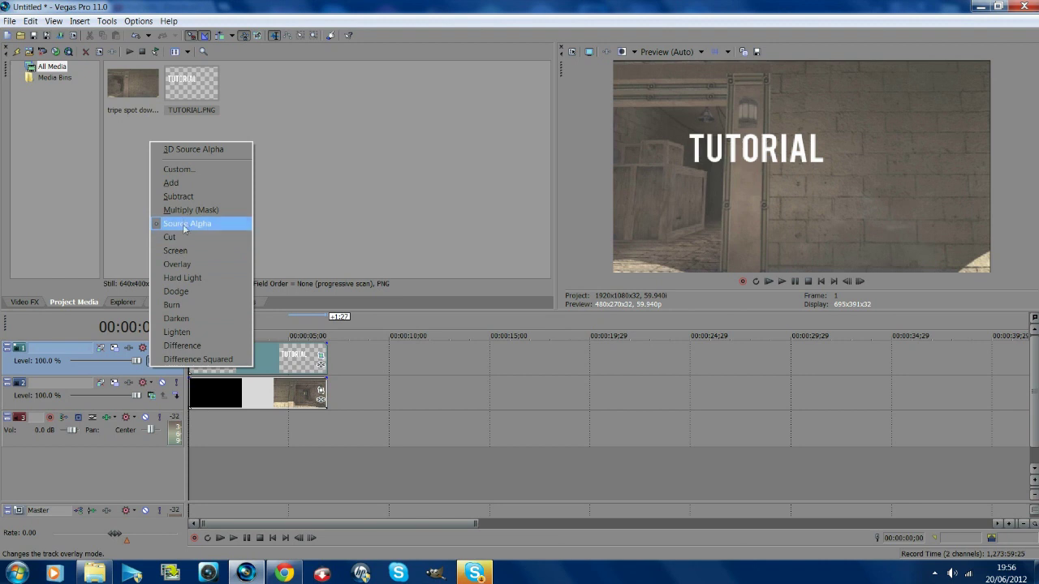
left_click(195, 150)
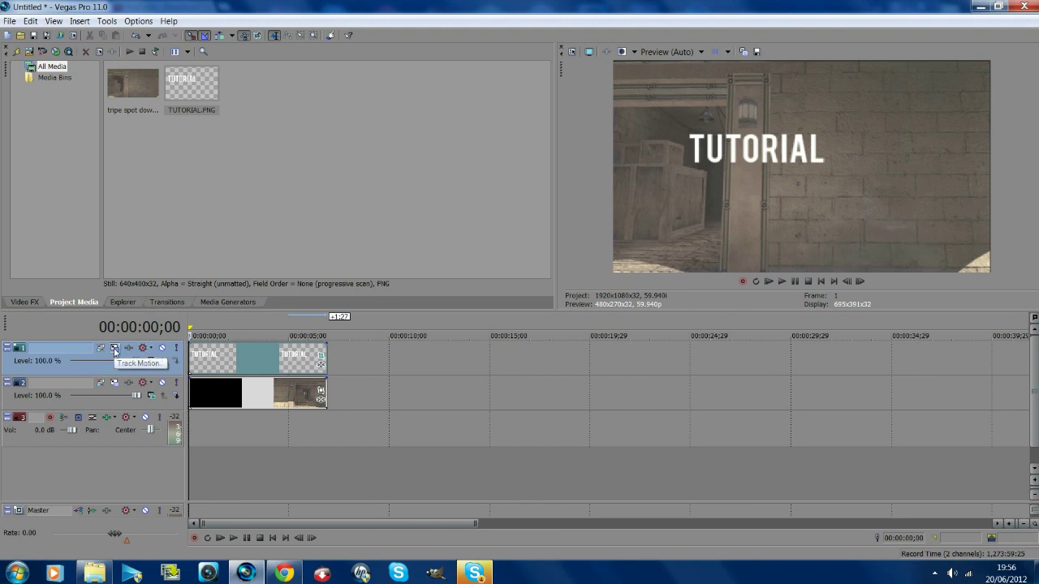
In Track Motion's Perspective view, shift the TUTORIAL frame and tilt it into a slanted 3D plane
left_click(114, 348)
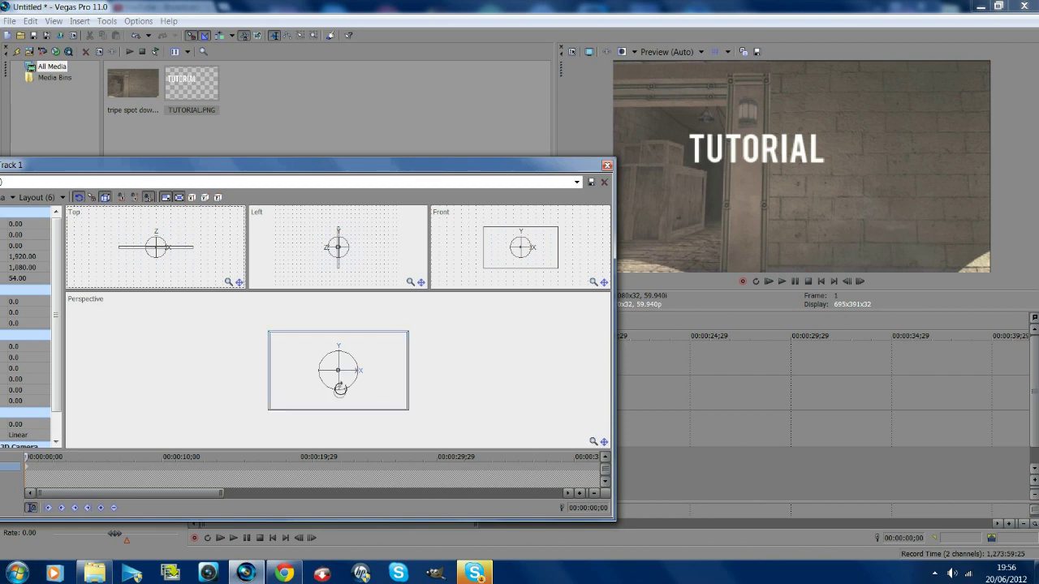
mouse_move(335, 387)
left_mouse_down()
mouse_move(424, 405)
mouse_move(364, 385)
mouse_move(343, 395)
mouse_move(380, 403)
mouse_move(343, 385)
left_mouse_up()
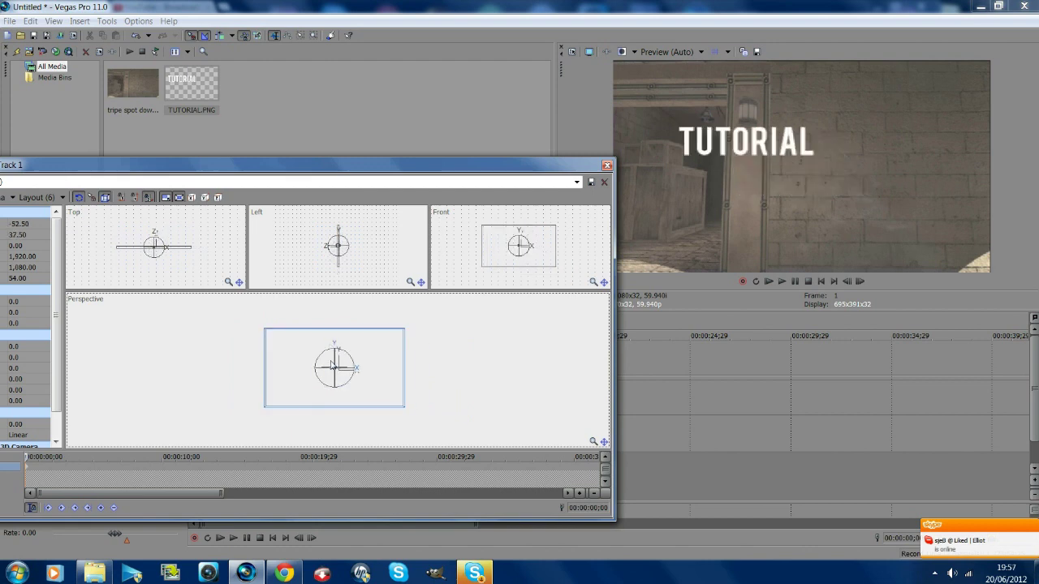
scroll(349, 375, "up", 1)
scroll(339, 383, "up", 1)
scroll(330, 394, "up", 1)
mouse_move(330, 396)
left_mouse_down()
mouse_move(325, 370)
mouse_move(321, 384)
mouse_move(361, 362)
left_mouse_up()
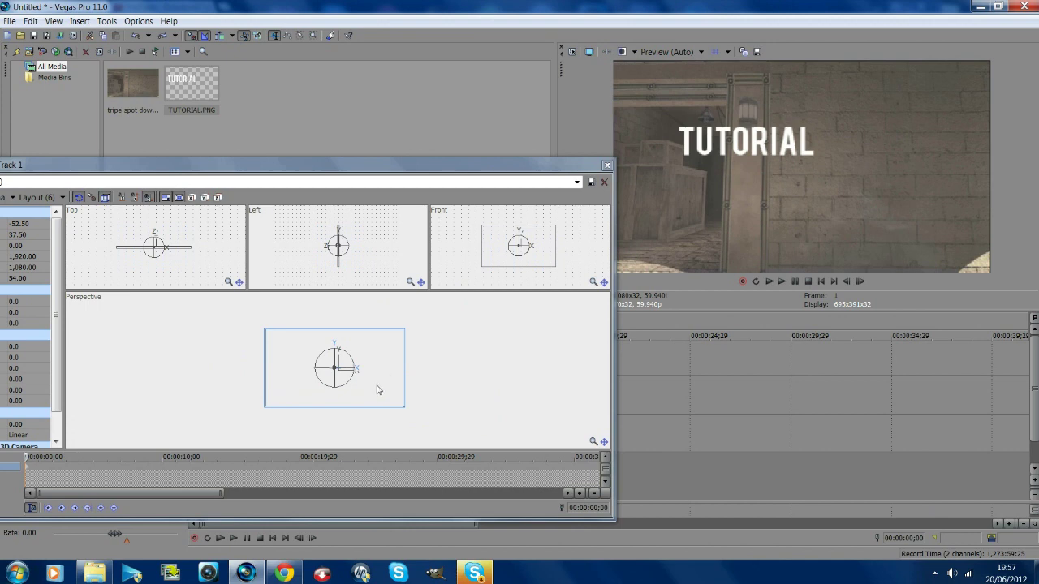
left_click_drag(376, 390, 336, 383)
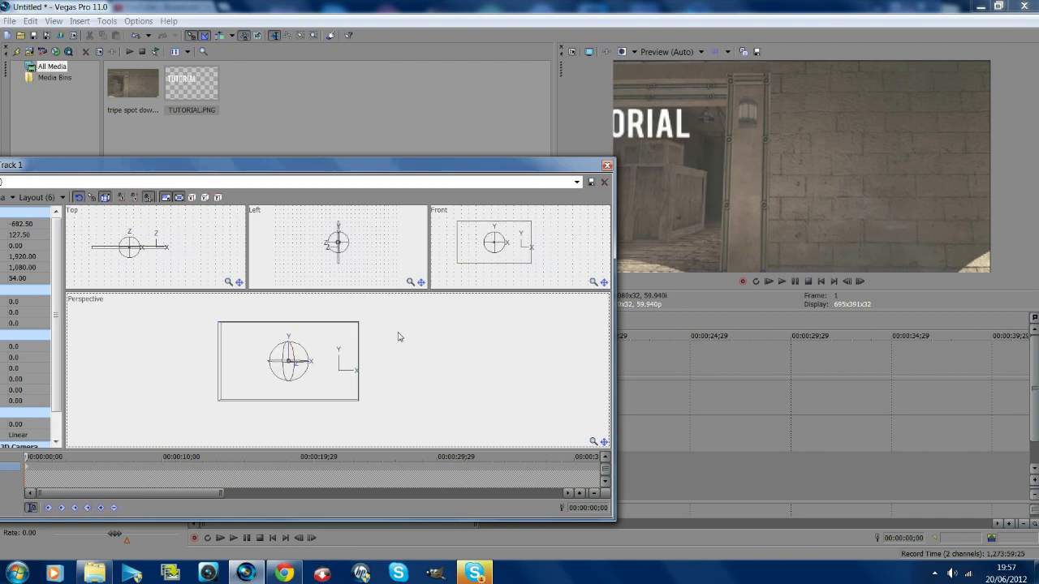
scroll(304, 361, "up", 3)
scroll(307, 377, "up", 3)
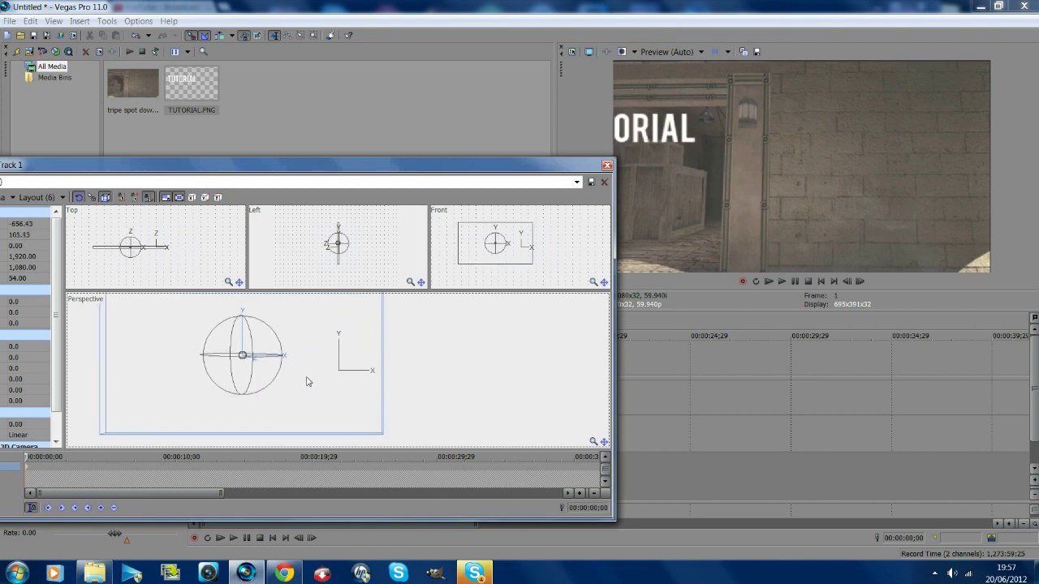
left_click_drag(307, 380, 302, 378)
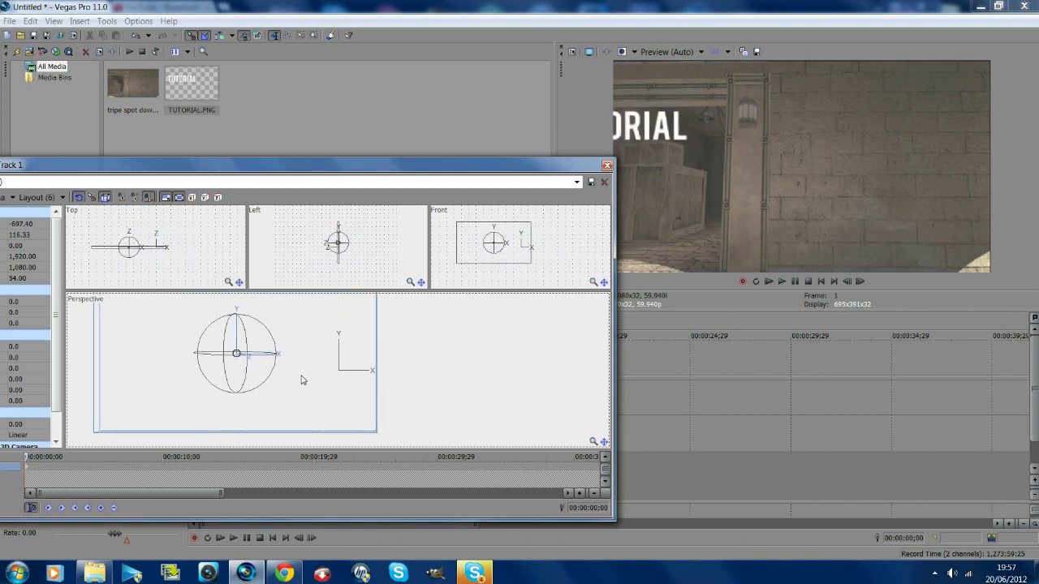
left_click_drag(243, 376, 235, 361)
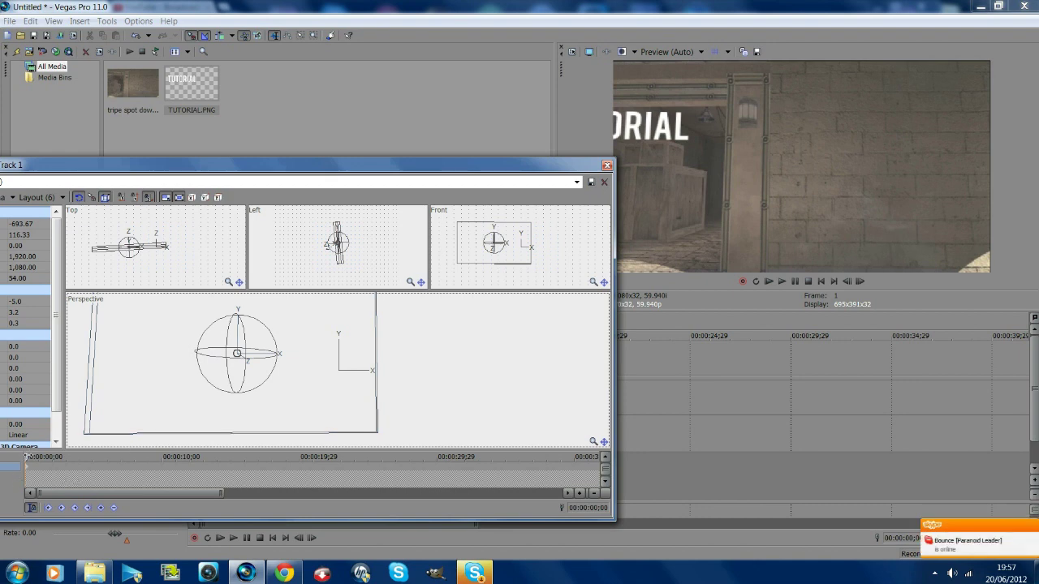
At 00:00:04;17, move the title over the corridor doorway and rotate it to match the corridor
key("space")
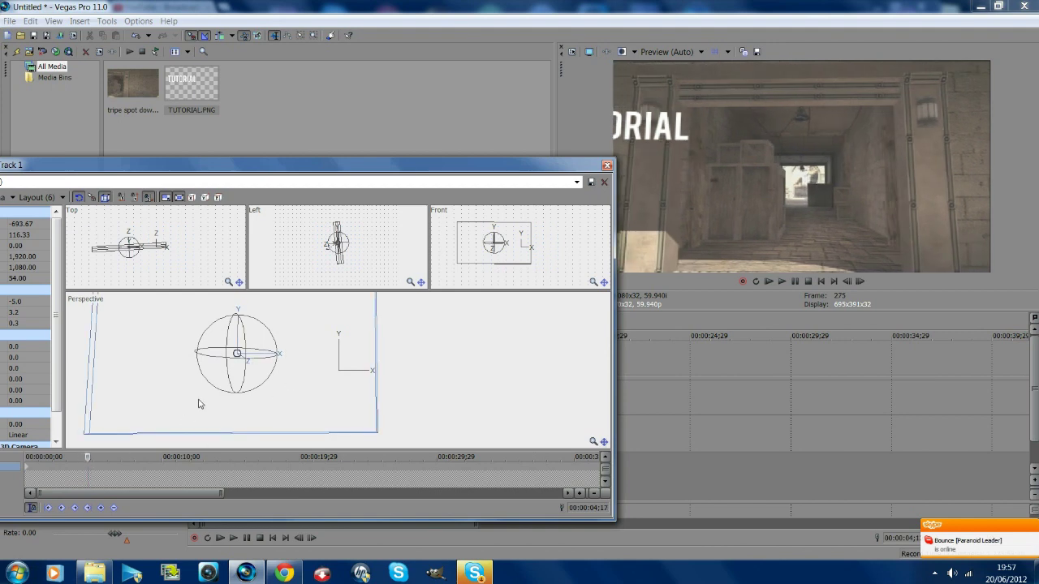
left_click_drag(199, 404, 327, 399)
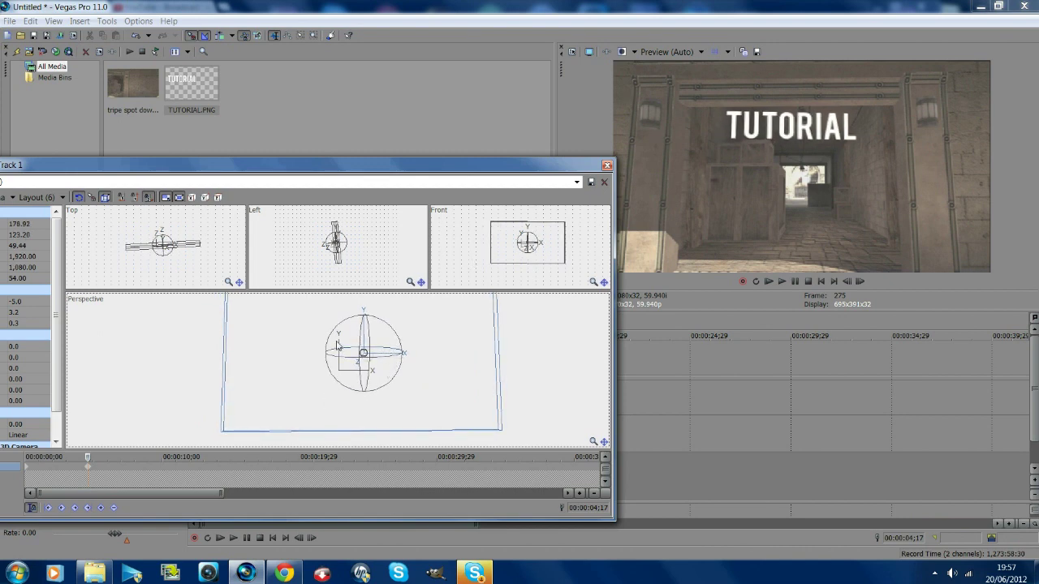
left_click_drag(328, 353, 331, 351)
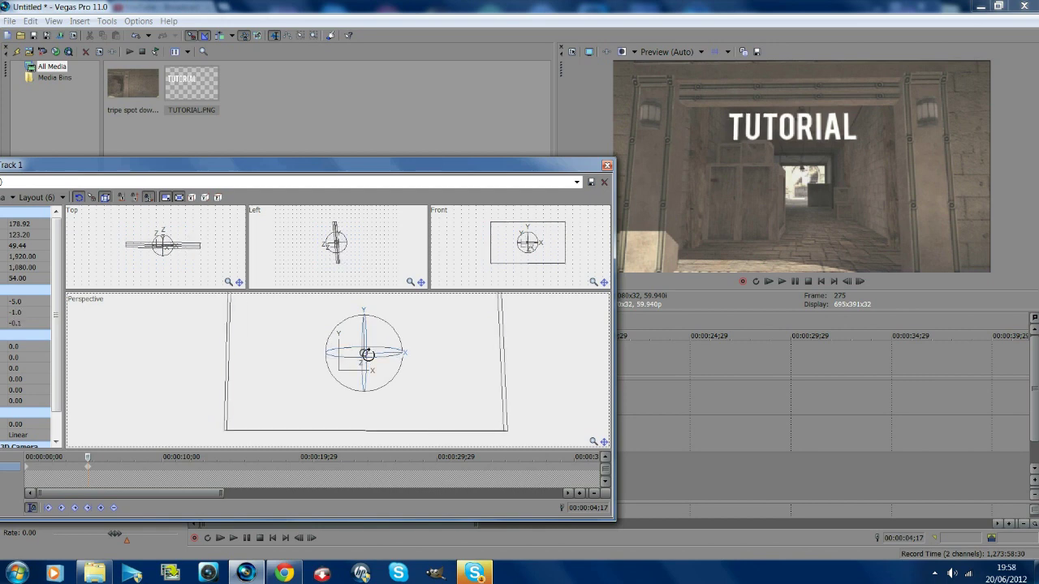
mouse_move(367, 355)
left_mouse_down()
mouse_move(366, 343)
mouse_move(394, 340)
mouse_move(380, 364)
mouse_move(437, 382)
left_mouse_up()
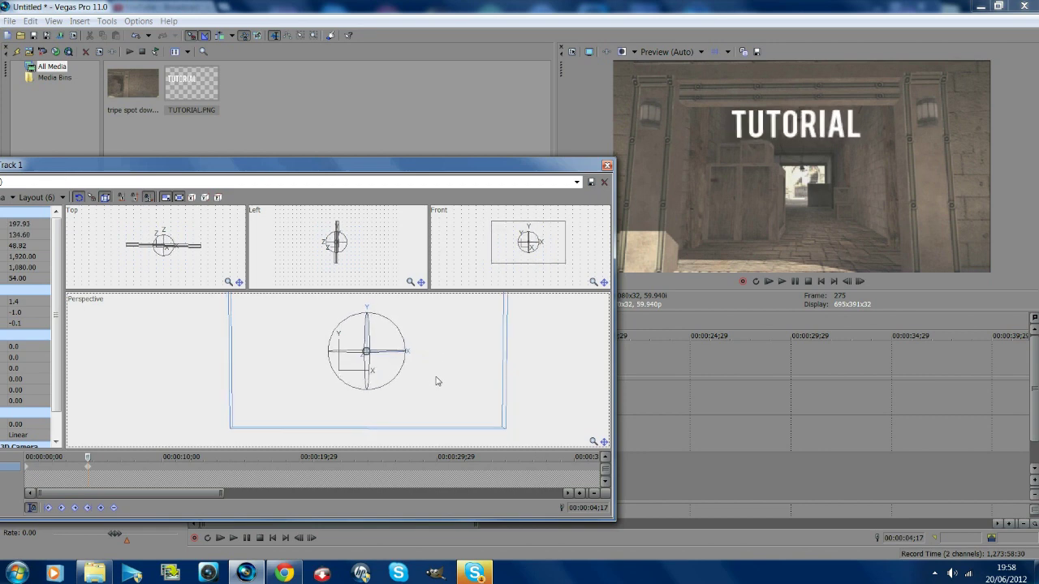
Replay the title motion, then tweak its 3D rotation at 04;17, undoing the last rotation
left_click(32, 471)
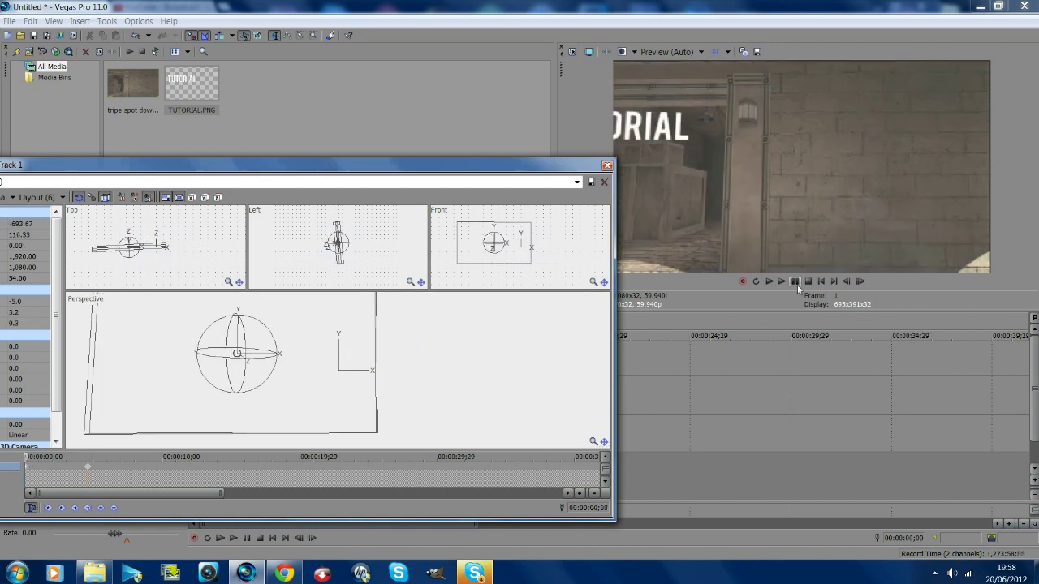
left_click(796, 281)
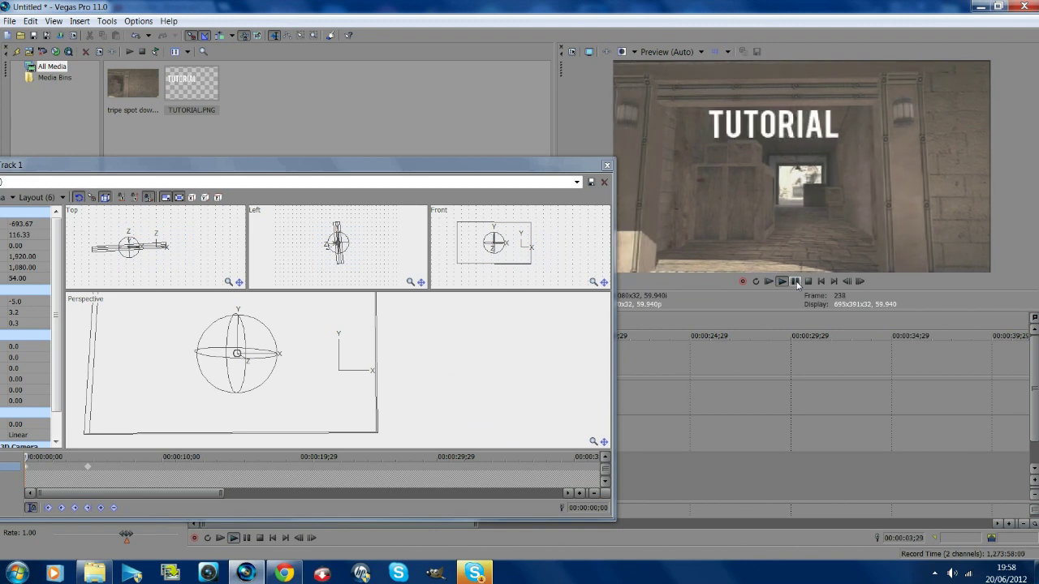
left_click(87, 465)
left_click_drag(405, 349, 410, 353)
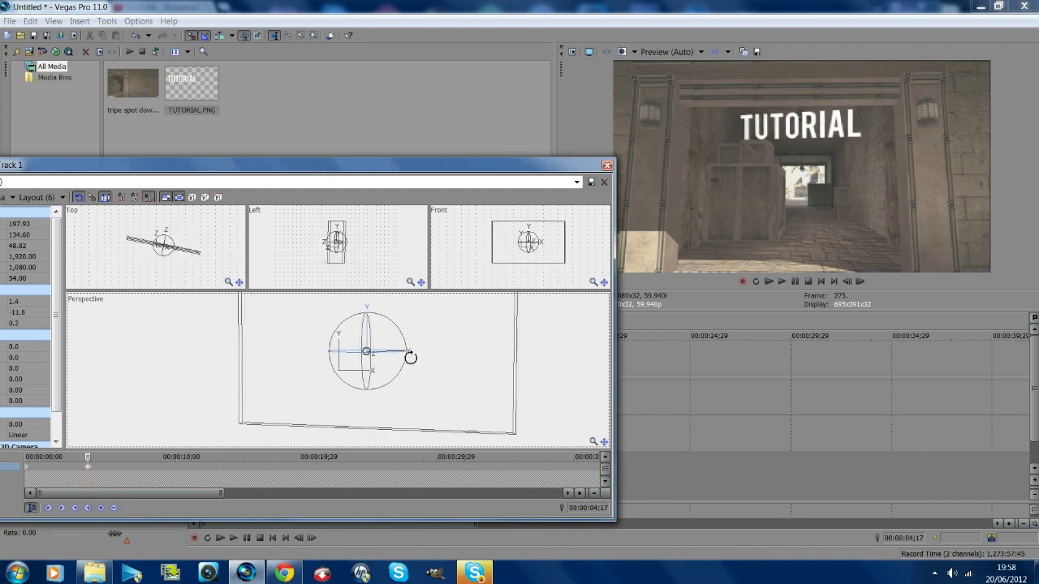
left_click_drag(410, 353, 411, 352)
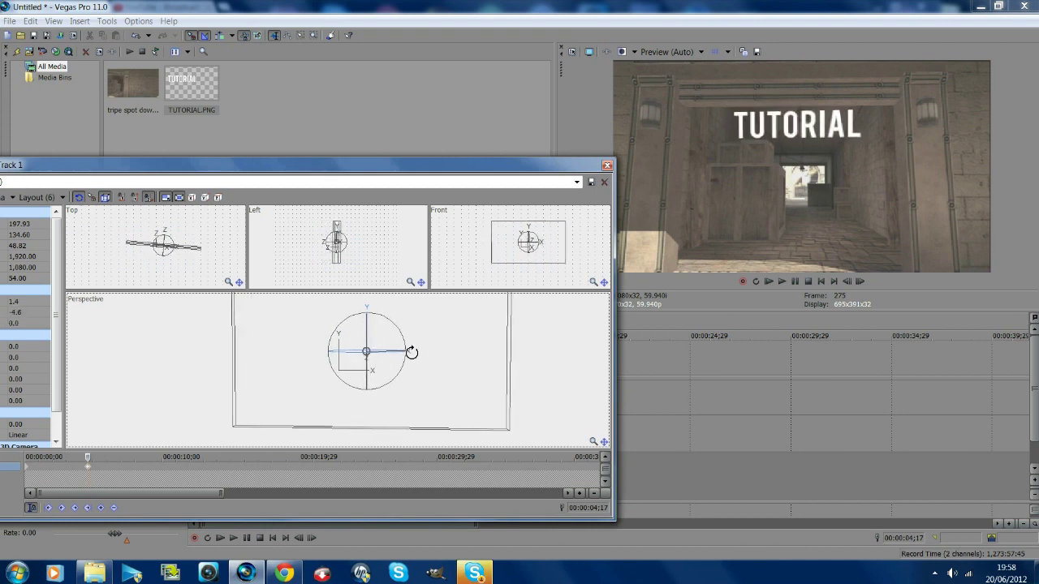
left_click_drag(361, 368, 343, 355)
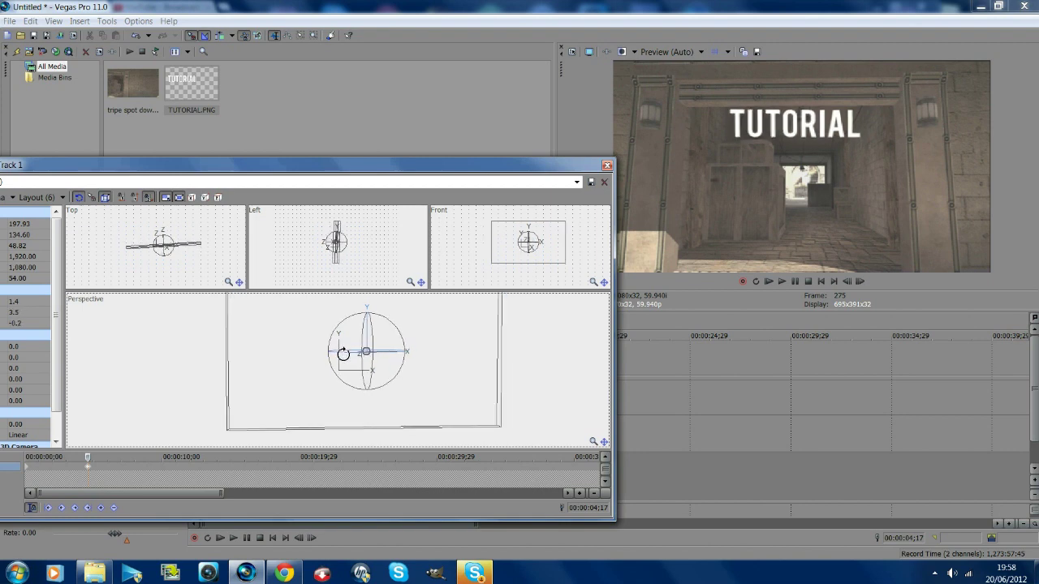
key("ctrl+z")
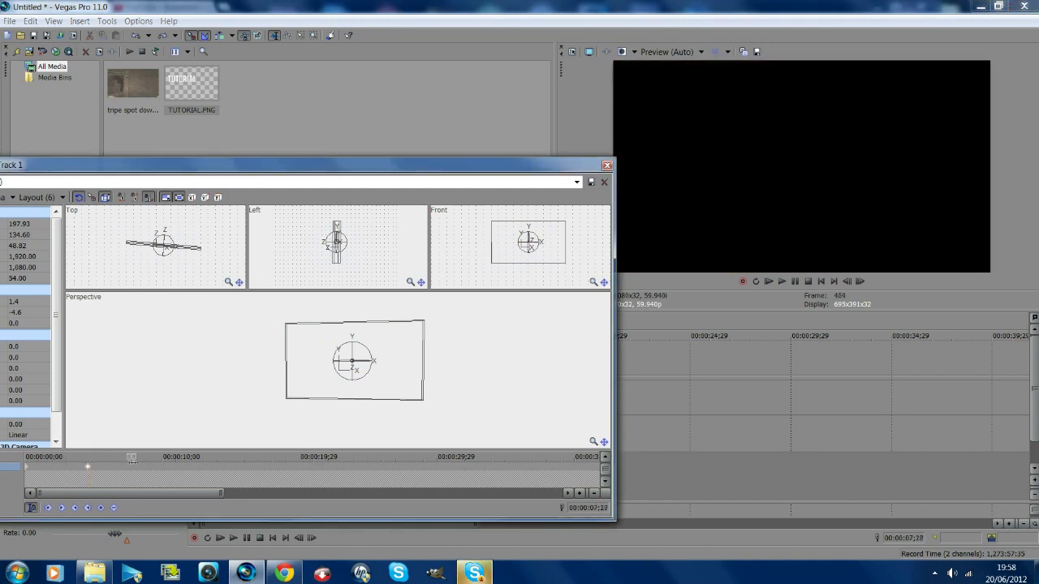
At about 6;27, move the TUTORIAL title right and rotate its plane to the new angle
key("space")
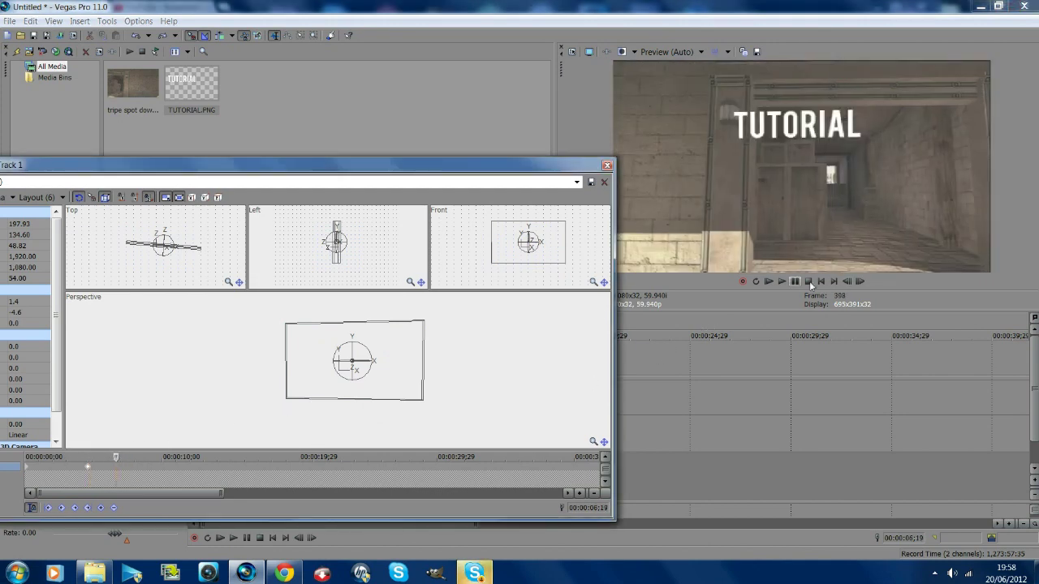
left_click(860, 282)
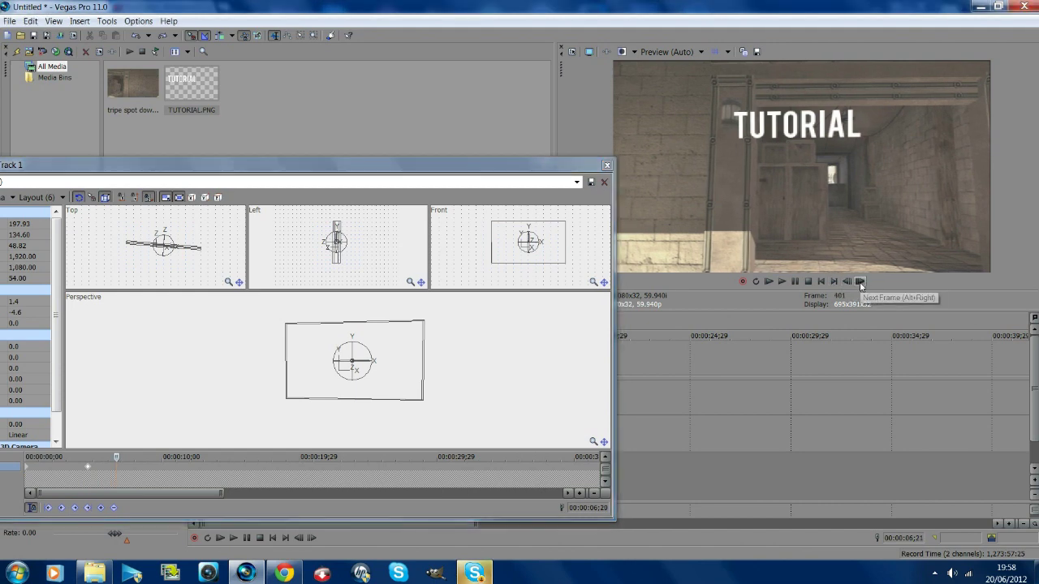
left_click(860, 281)
left_click(860, 281)
left_click(860, 281)
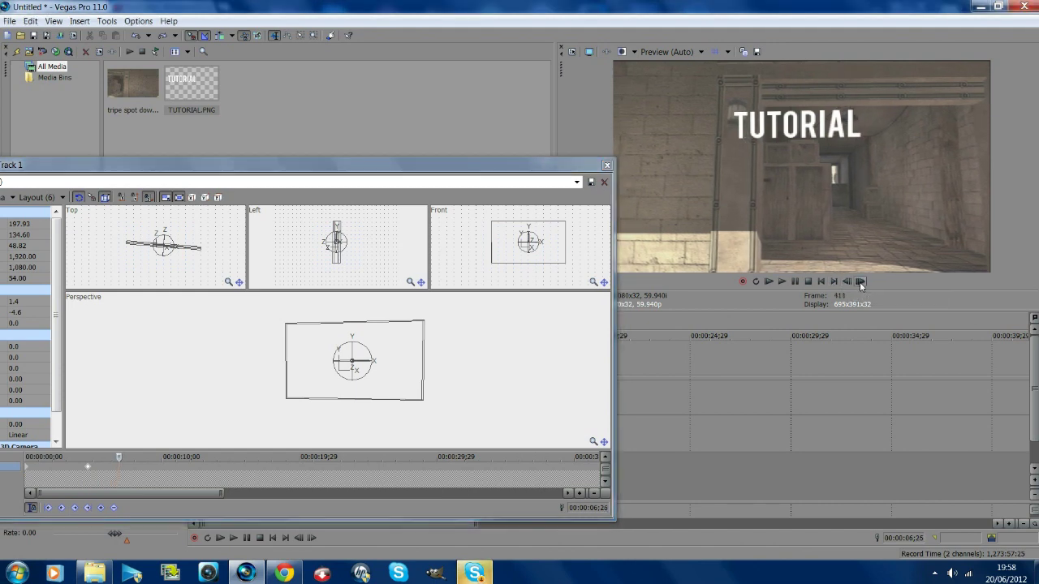
left_click(860, 282)
left_click(861, 281)
left_click(848, 283)
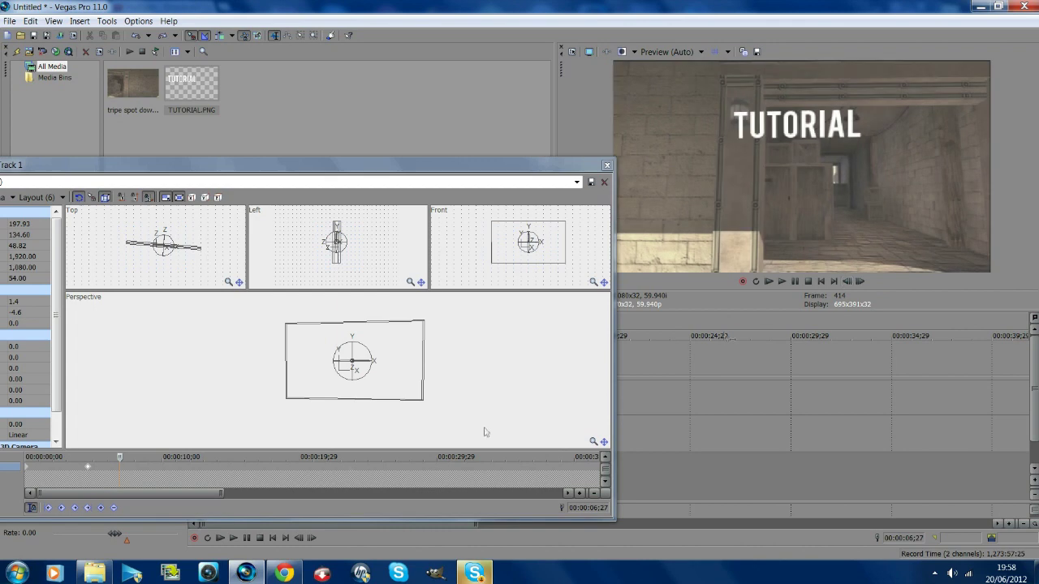
left_click_drag(389, 369, 429, 374)
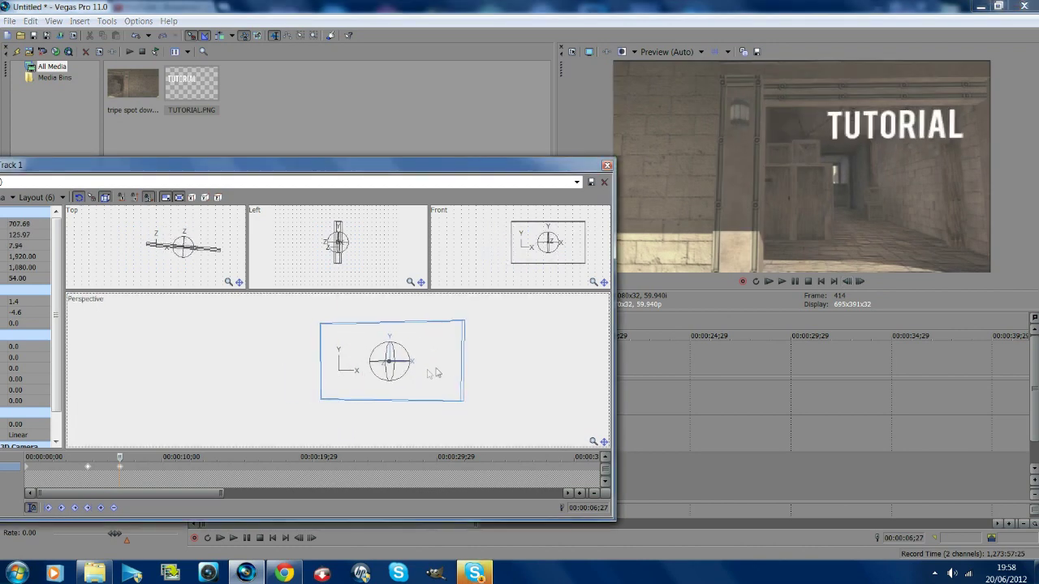
left_click_drag(388, 369, 389, 368)
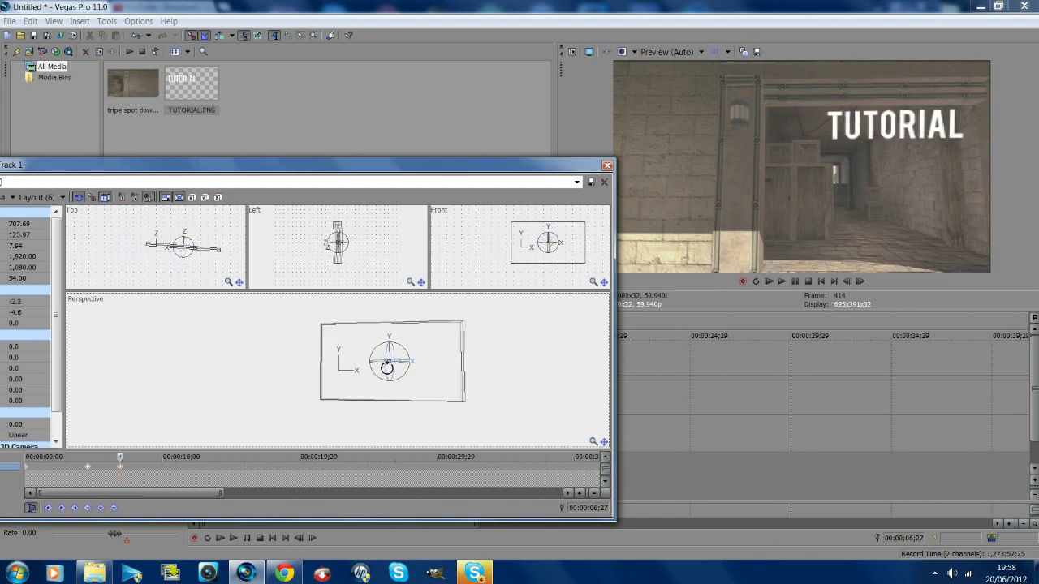
left_click_drag(389, 368, 387, 367)
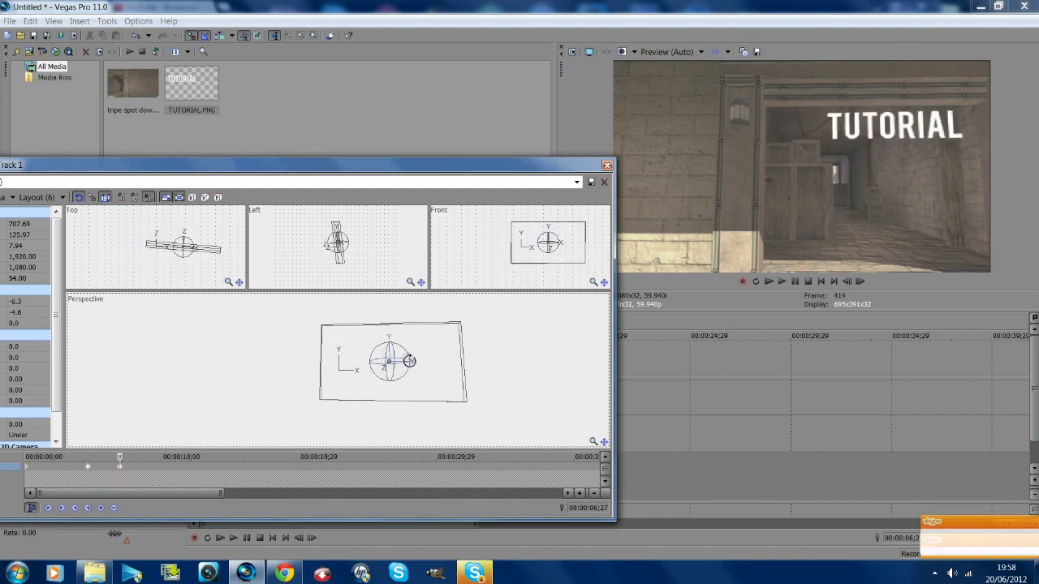
Tilt and nudge the TUTORIAL plane to follow the wall, then play back the motion
left_click_drag(409, 358, 410, 360)
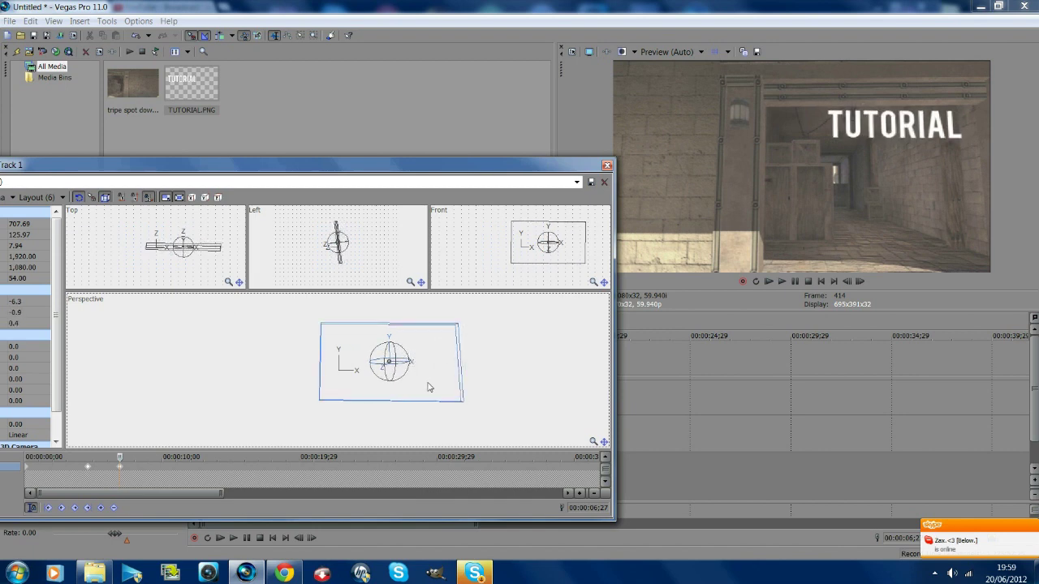
left_click_drag(428, 387, 428, 390)
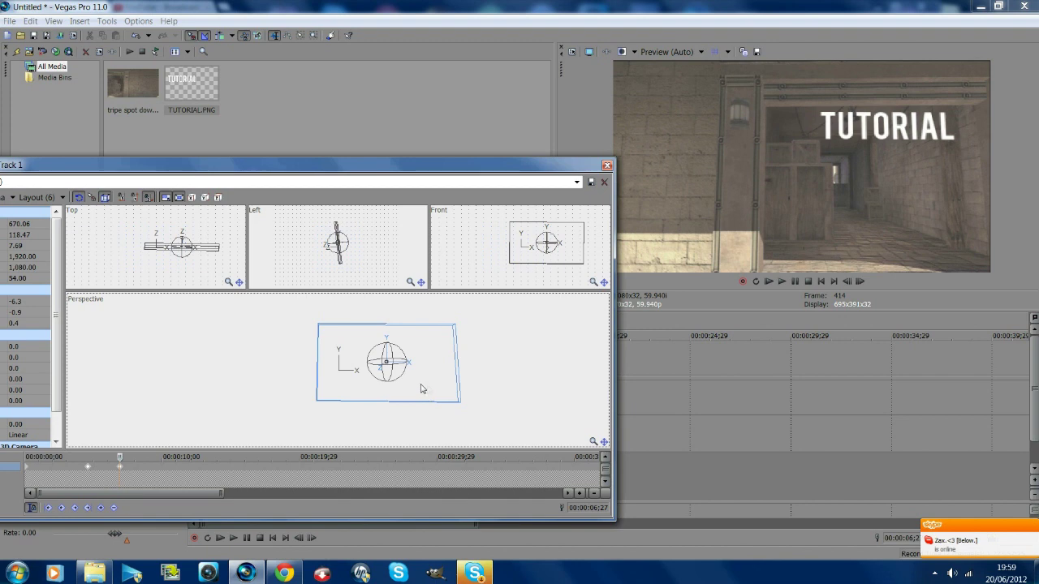
left_click_drag(366, 363, 371, 365)
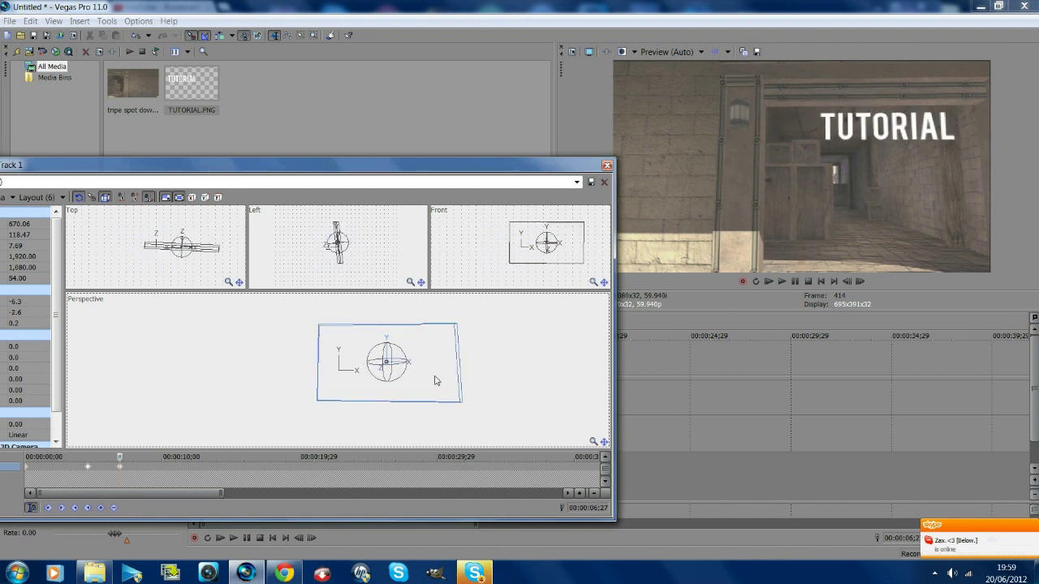
left_click_drag(434, 381, 436, 381)
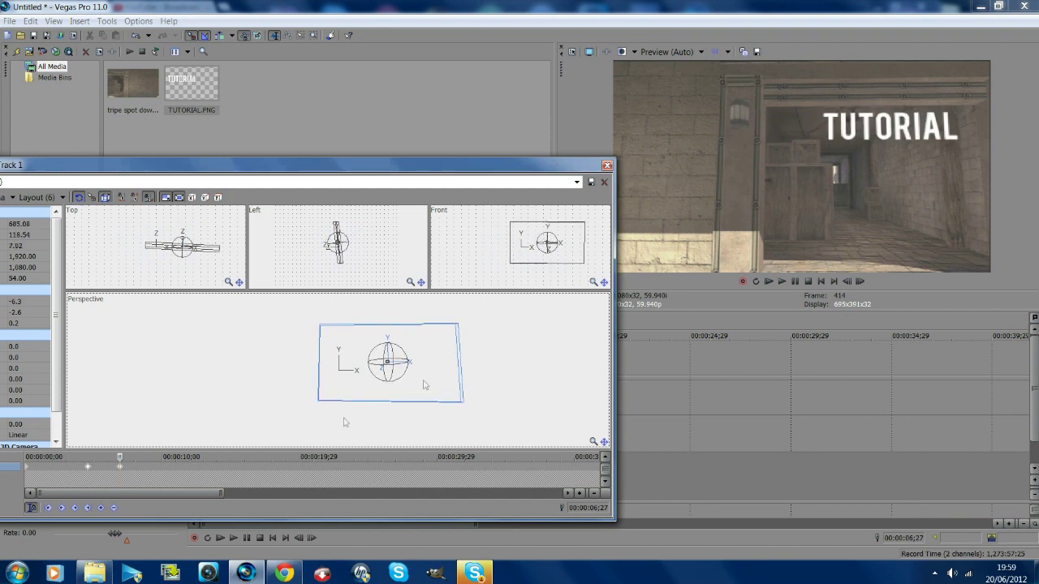
key("space")
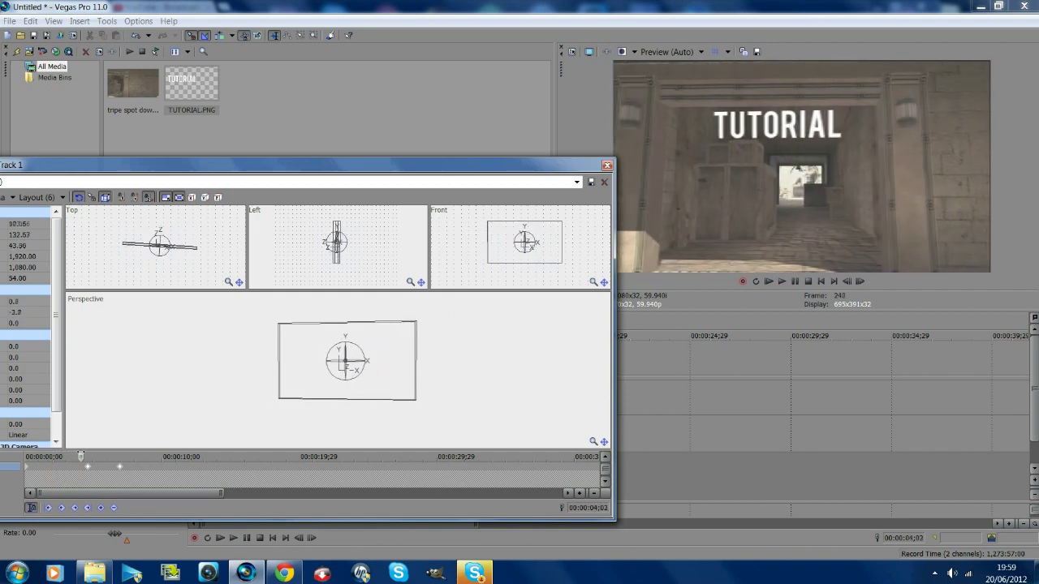
Replay the motion, then go to the later keyframe near 7;00 and step back a few frames
left_click(821, 282)
left_click(795, 281)
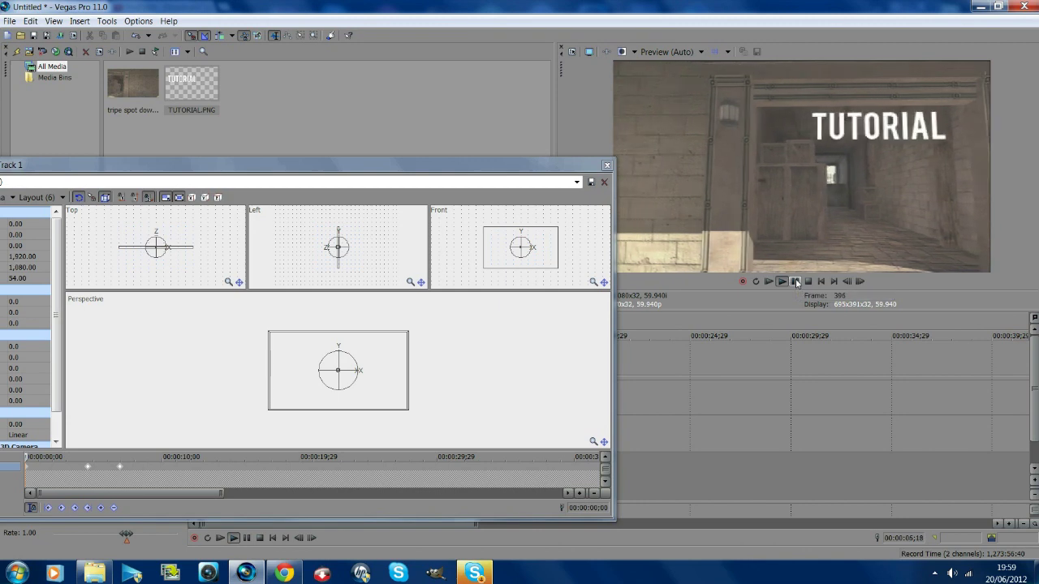
left_click(795, 281)
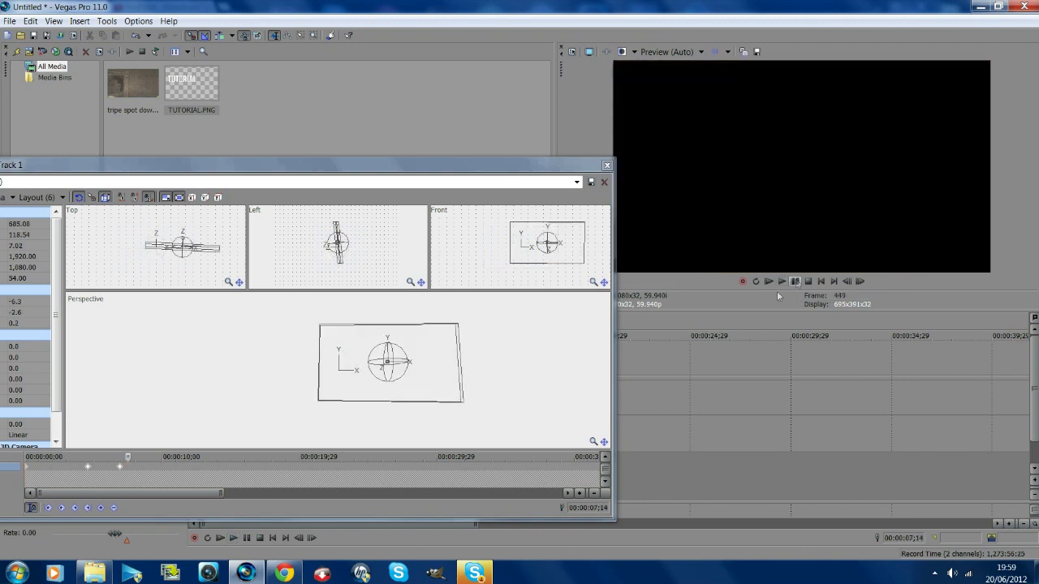
left_click(122, 468)
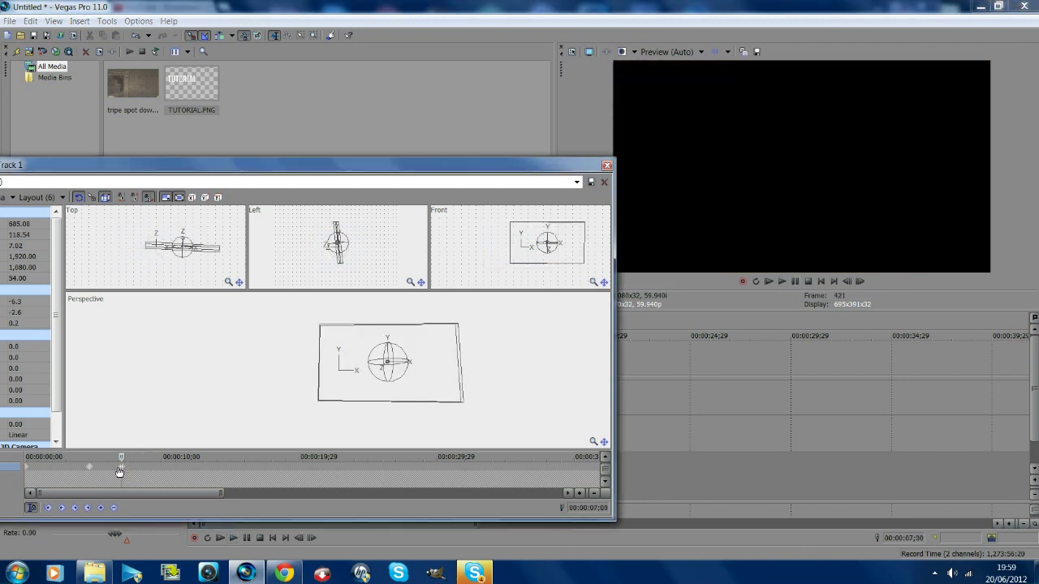
left_click(122, 469)
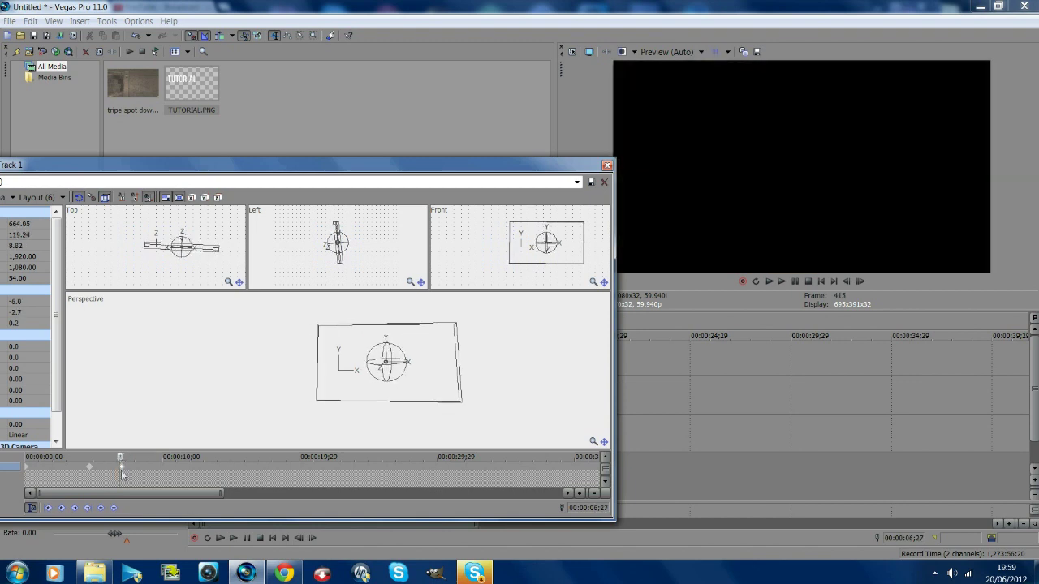
left_click(122, 469)
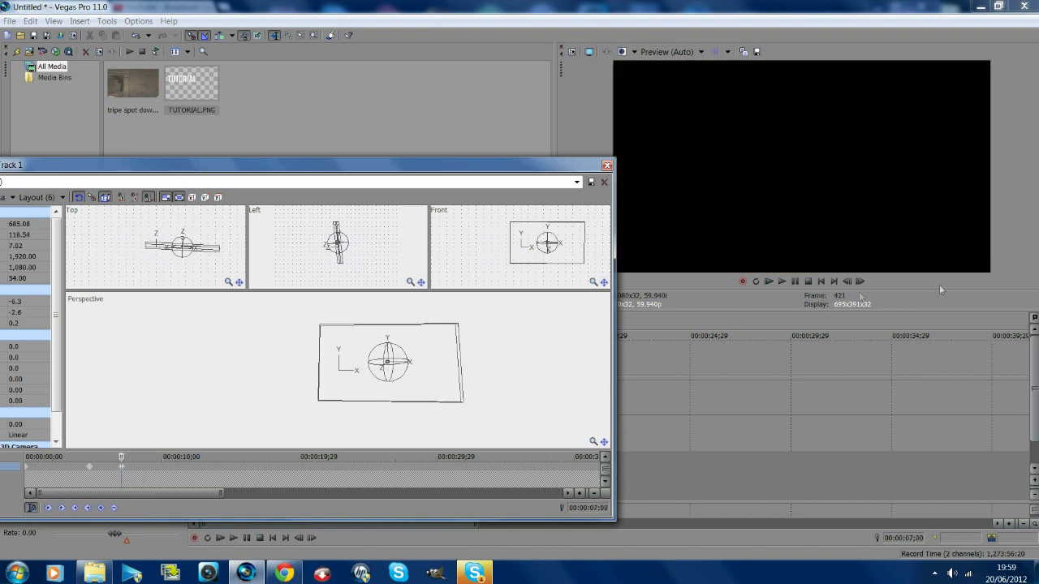
left_click(848, 285)
left_click(848, 285)
left_click(848, 284)
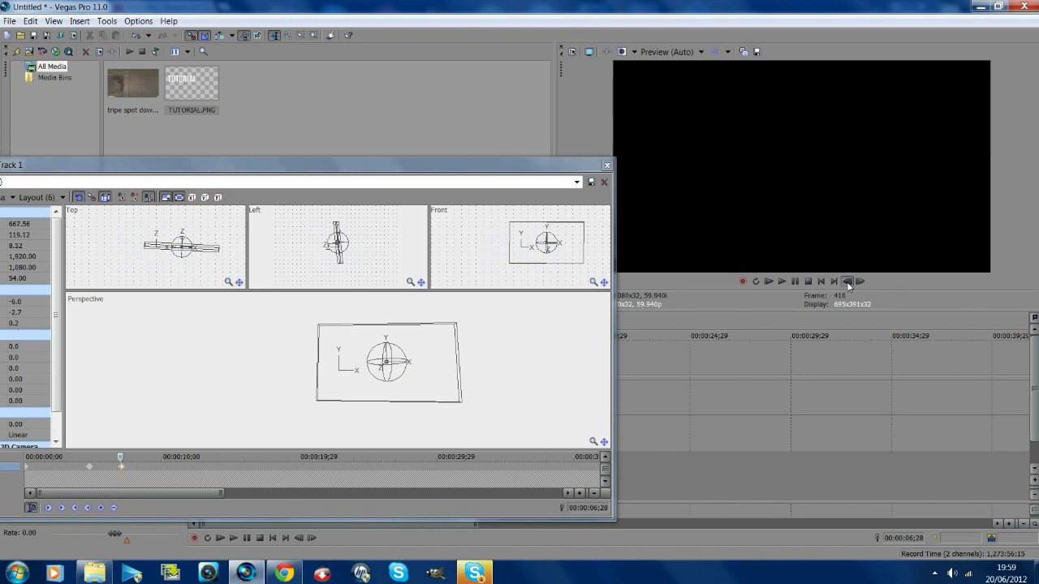
left_click(848, 285)
left_click(848, 285)
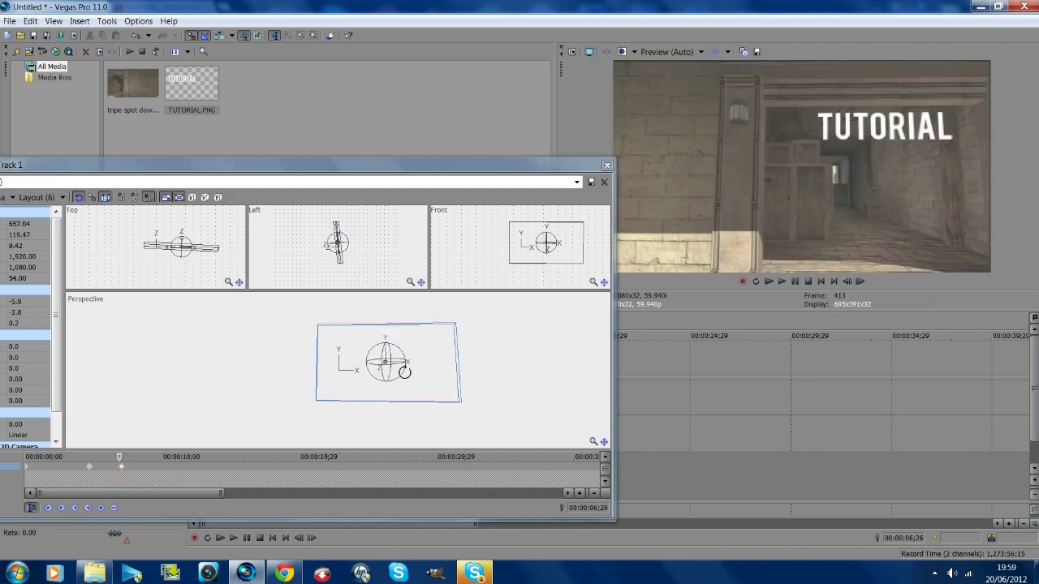
Adjust the TUTORIAL plane's rotation, raise the text slightly, and retime the keyframe near 7;00
left_click_drag(401, 365, 414, 374)
scroll(413, 373, "up", 2)
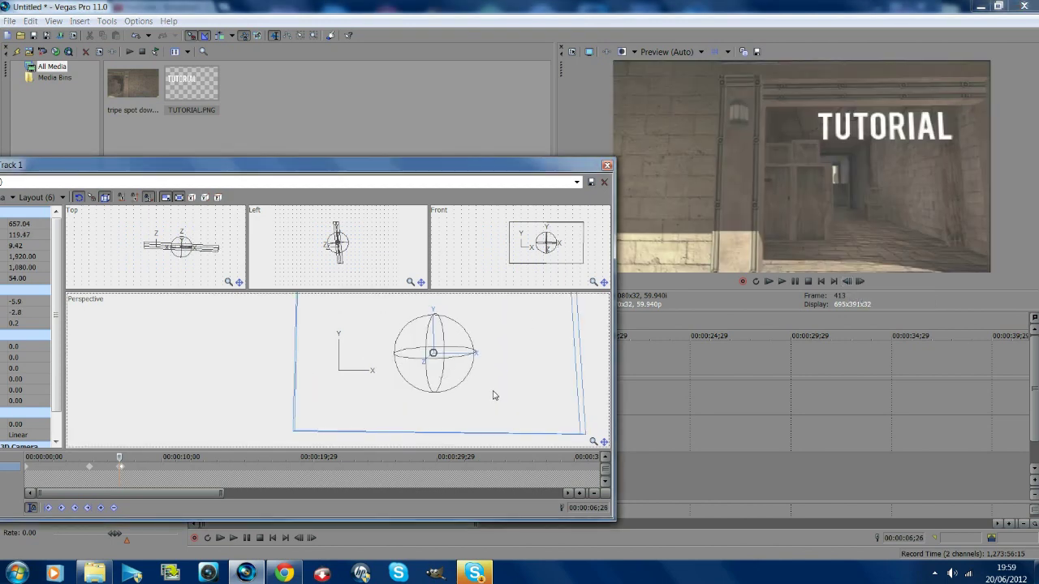
left_click_drag(493, 395, 491, 393)
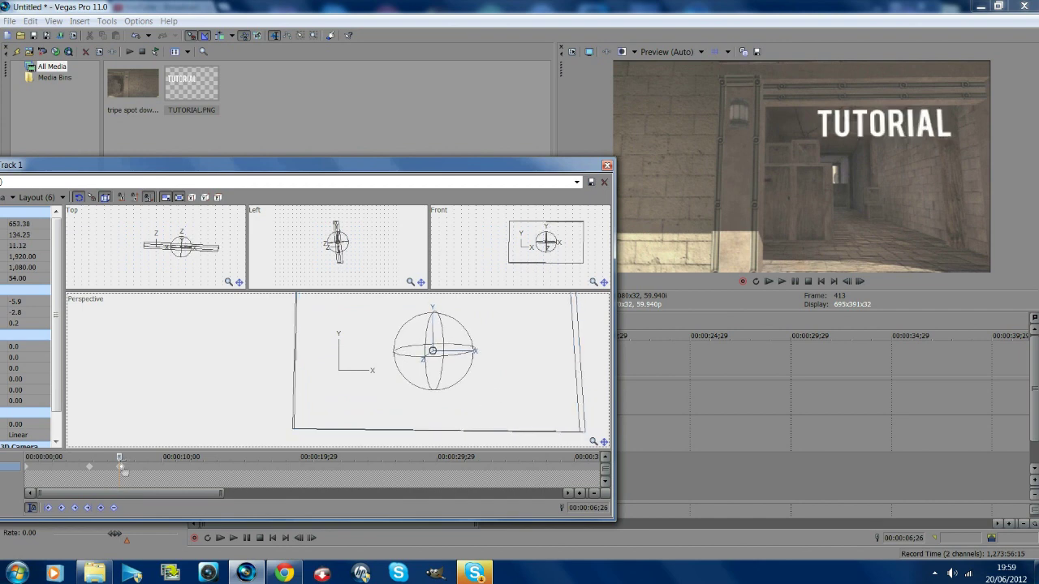
scroll(138, 473, "up", 5)
left_click(317, 471)
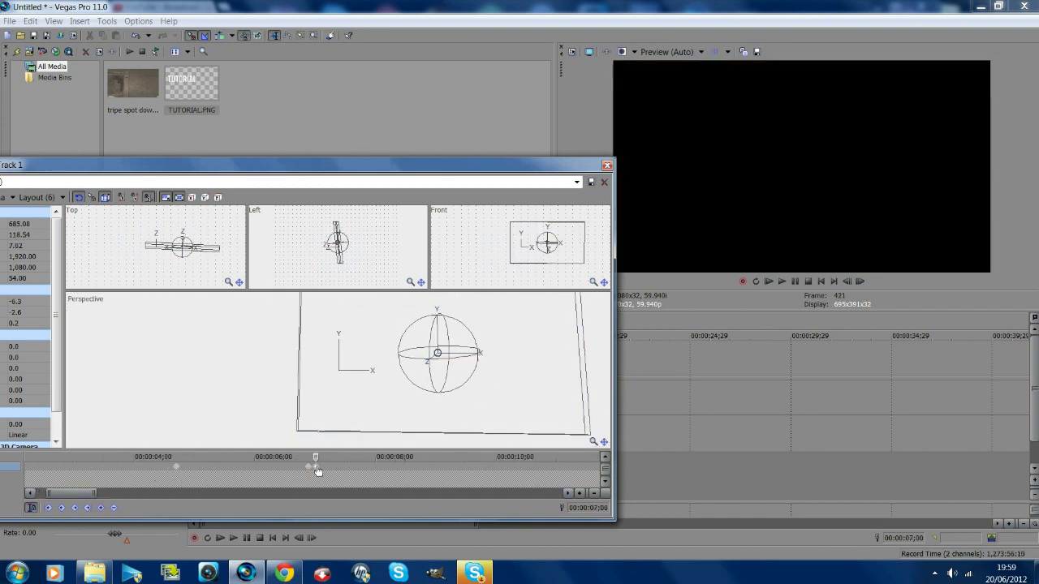
left_click_drag(315, 471, 308, 471)
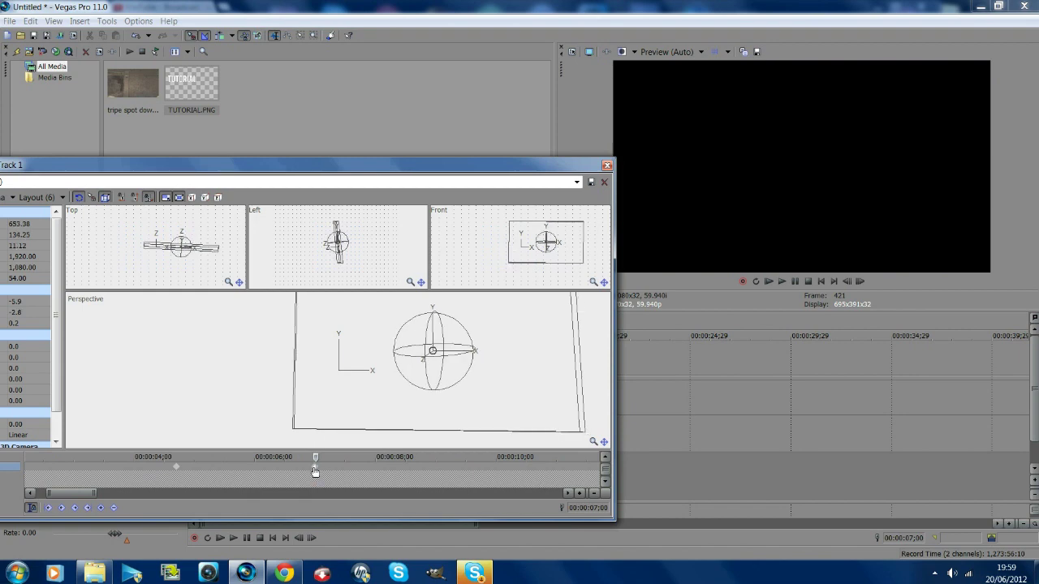
left_click(847, 282)
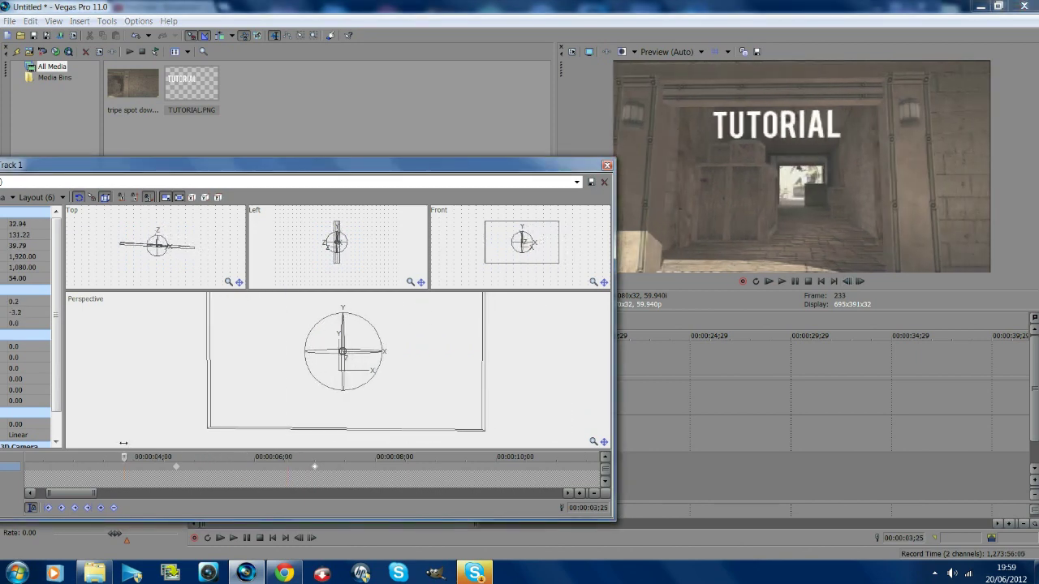
left_click(607, 165)
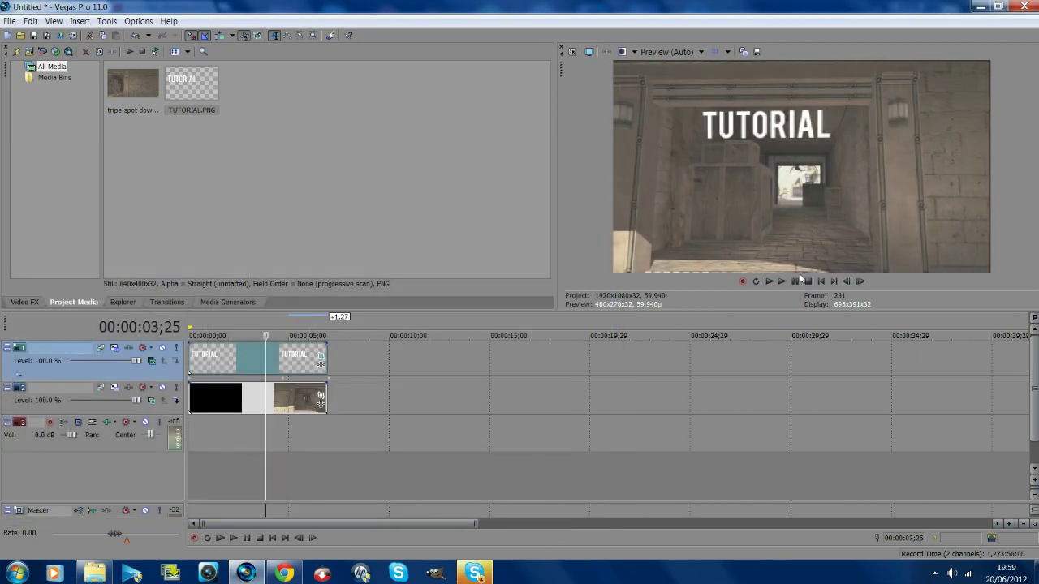
left_click(821, 280)
left_click(781, 282)
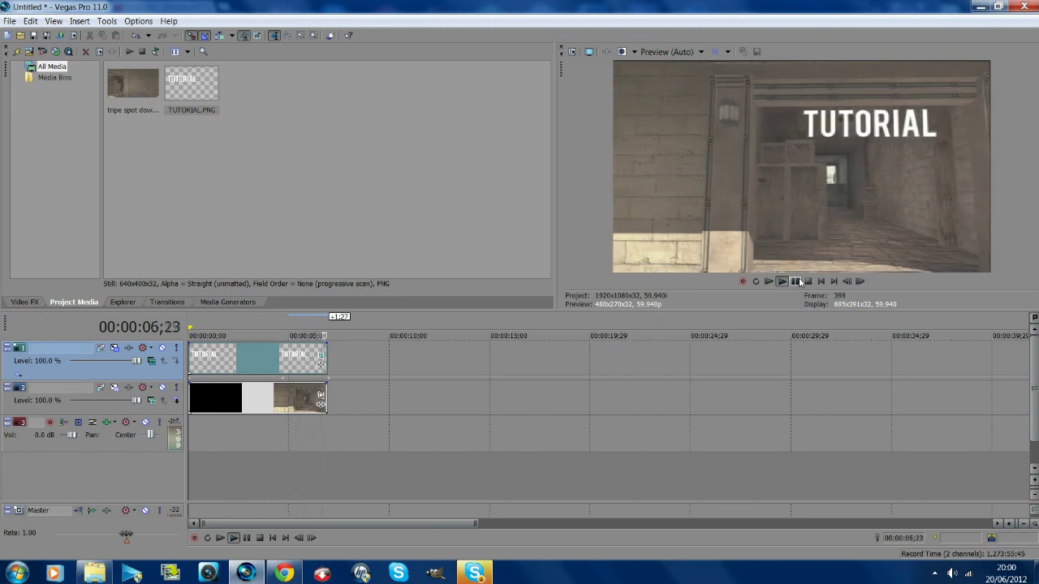
left_click(822, 282)
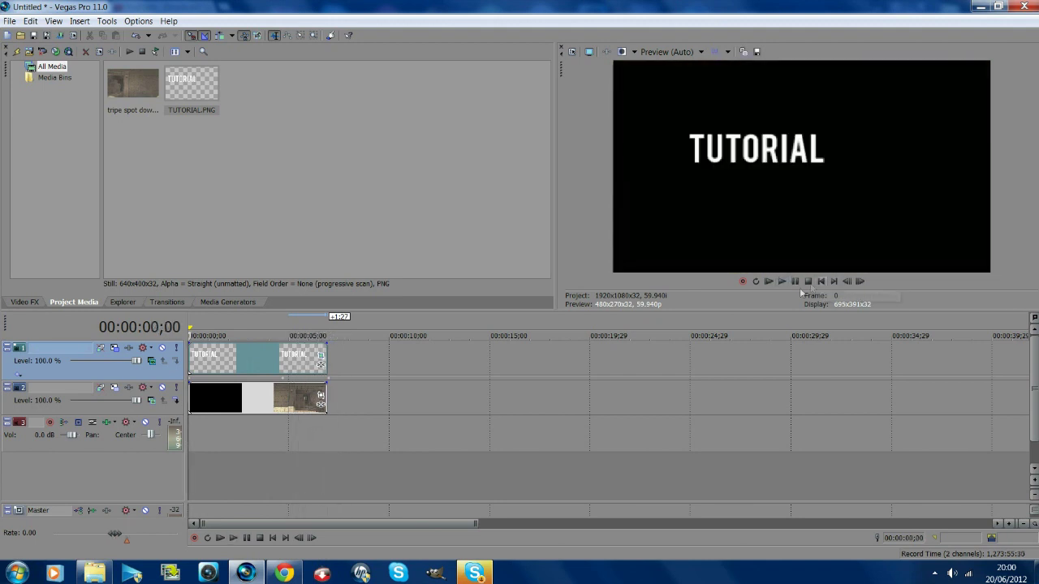
left_click(795, 283)
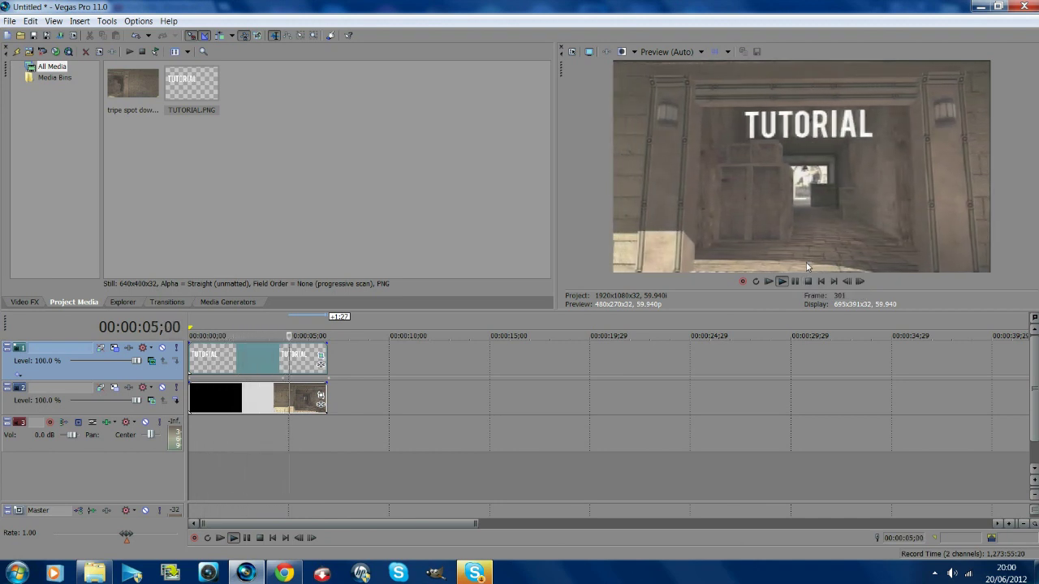
left_click(800, 282)
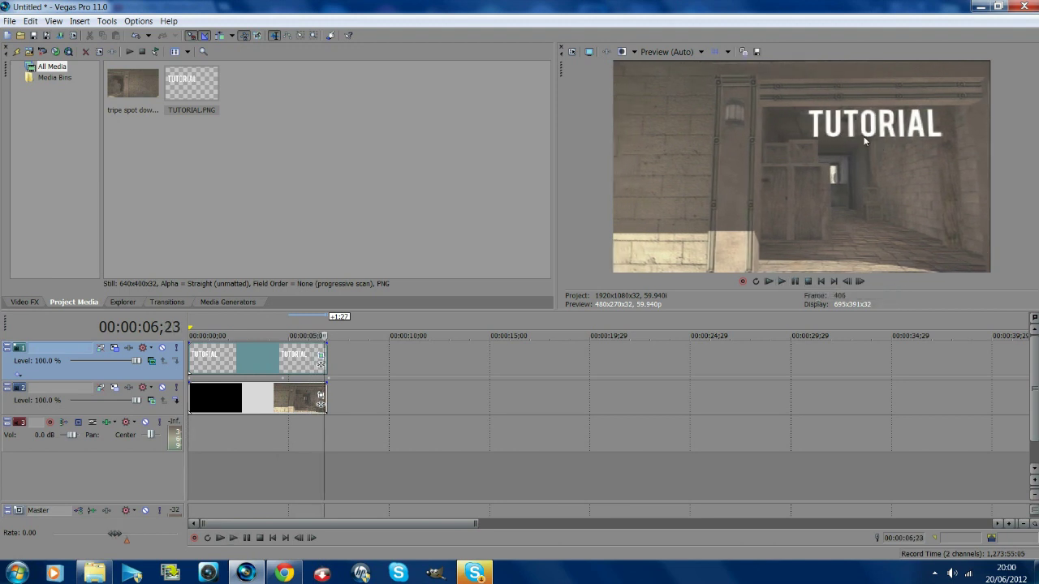
left_click(821, 282)
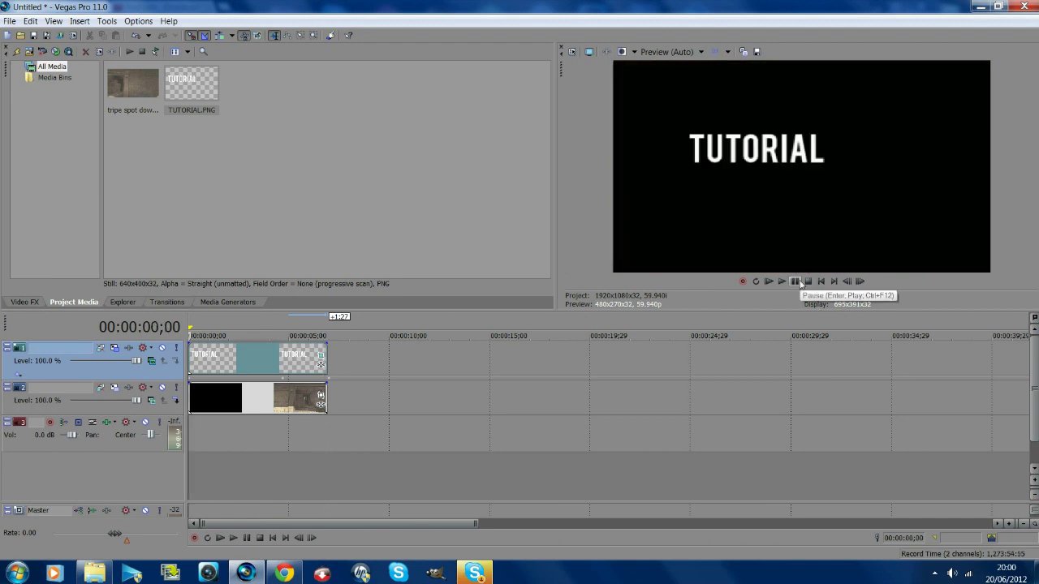
left_click(797, 282)
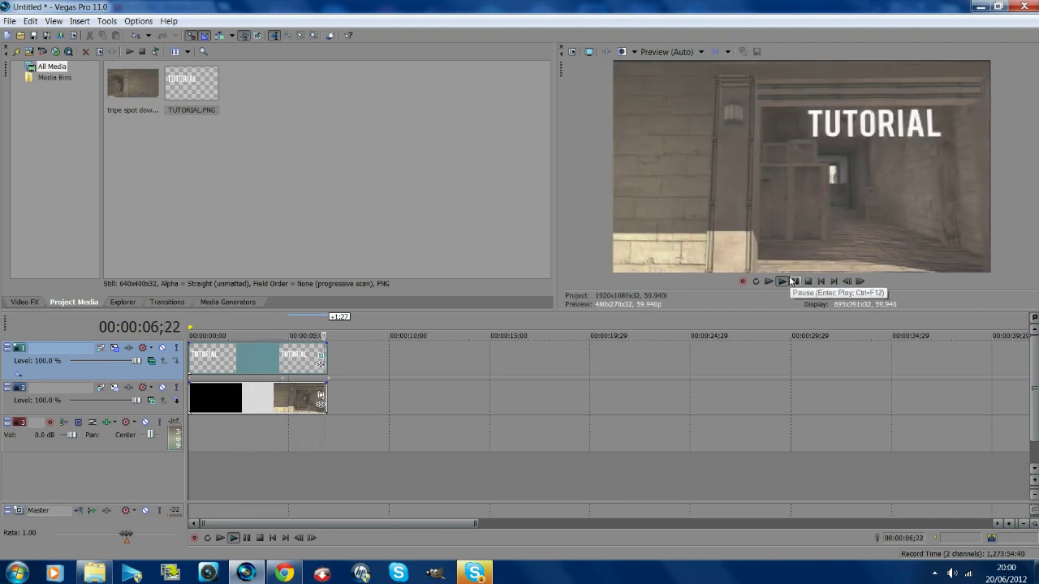
left_click(793, 282)
left_click(833, 281)
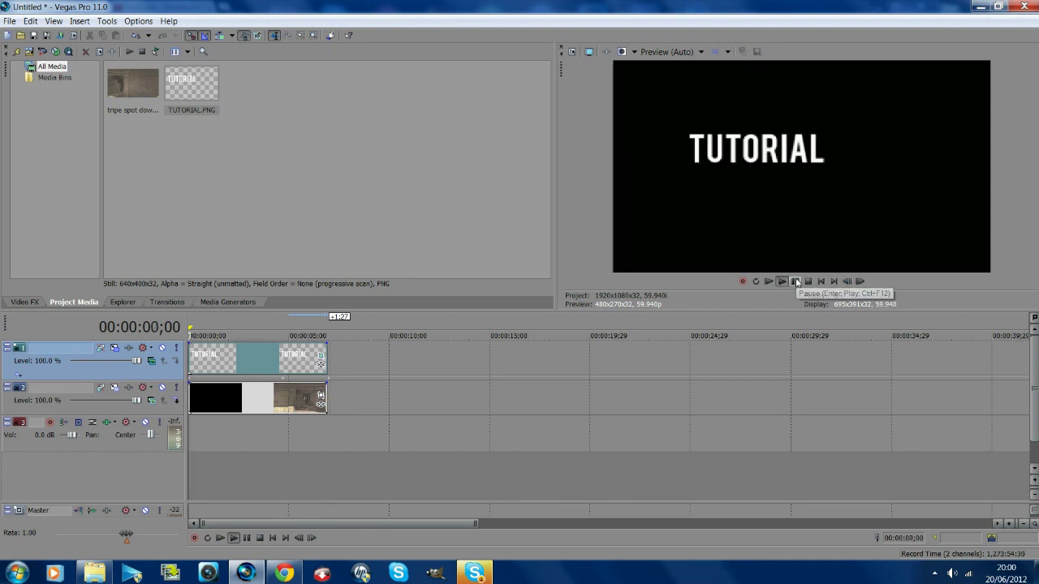
left_click(795, 282)
left_click(796, 282)
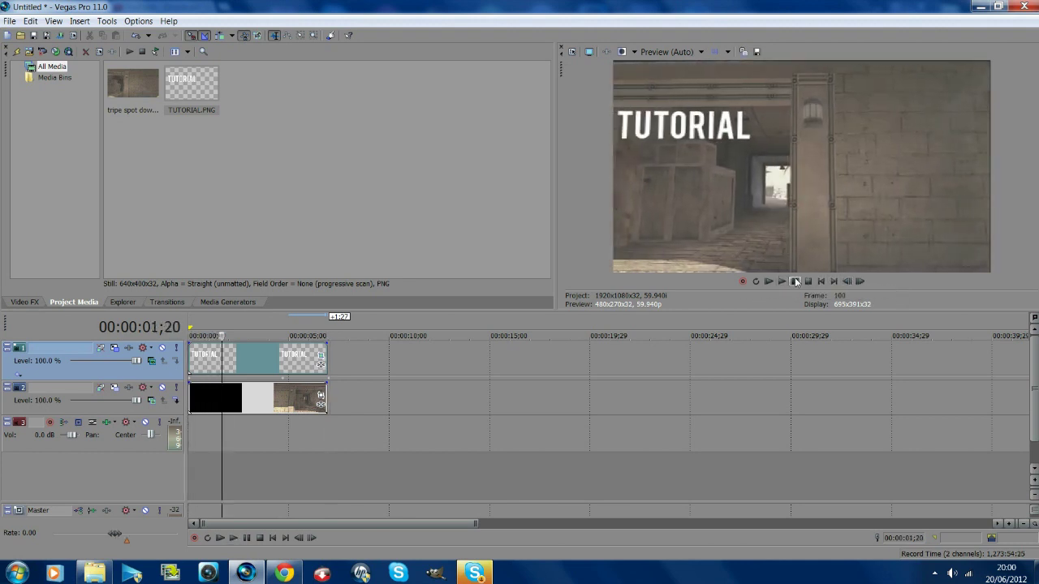